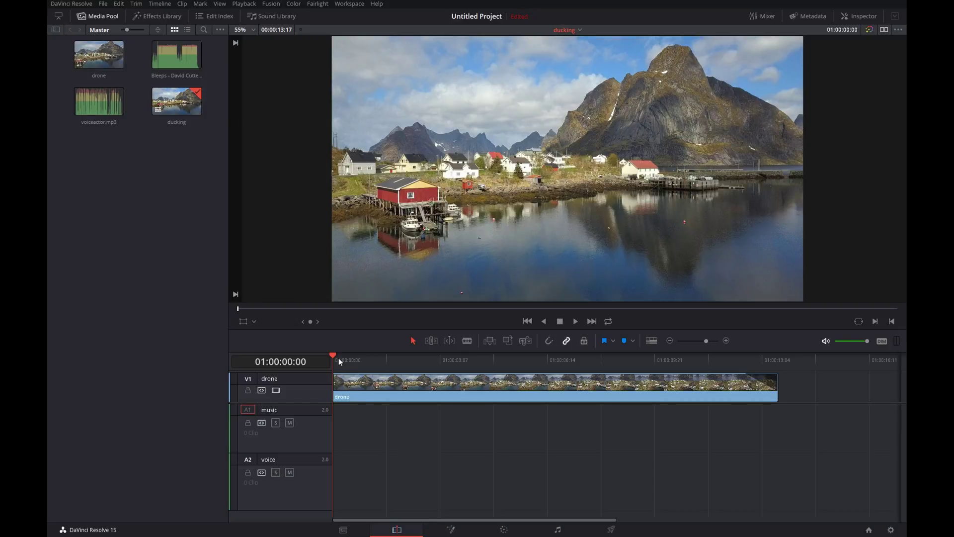
Step: Place the Bleeps music on track A1 and voiceactor.mp3 on A2, starting later
{"action": "left_click", "coordinate": [355, 383]}
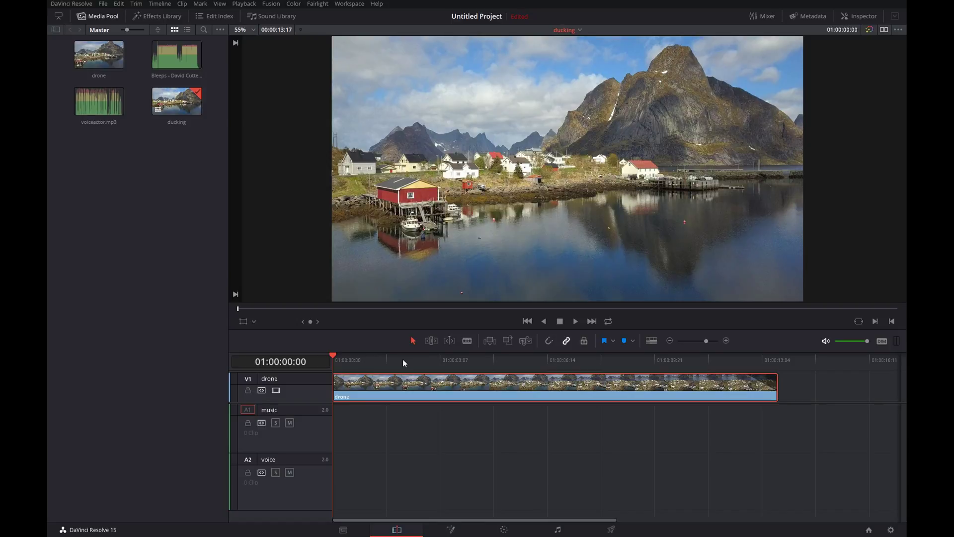
{"action": "left_click_drag", "start_coordinate": [177, 55], "coordinate": [328, 426]}
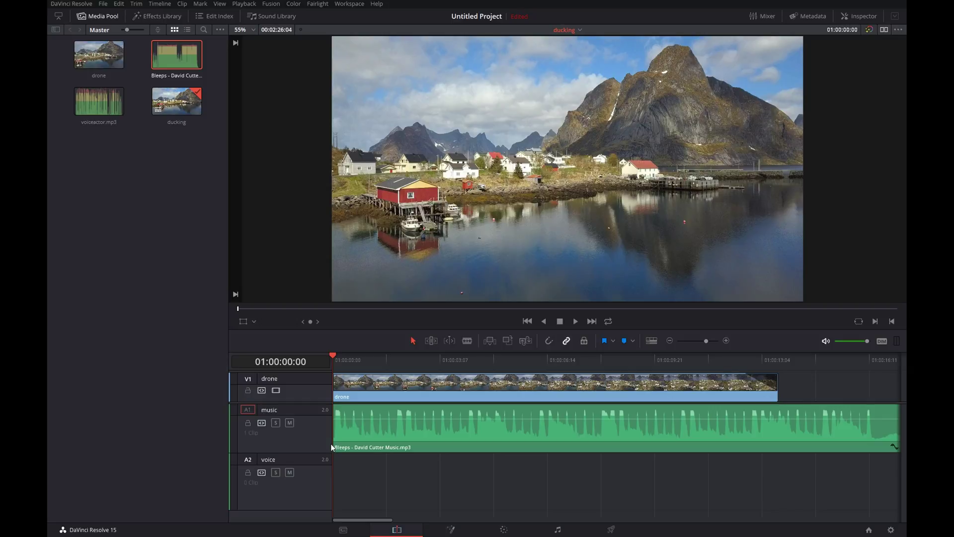
{"action": "left_click", "coordinate": [102, 110]}
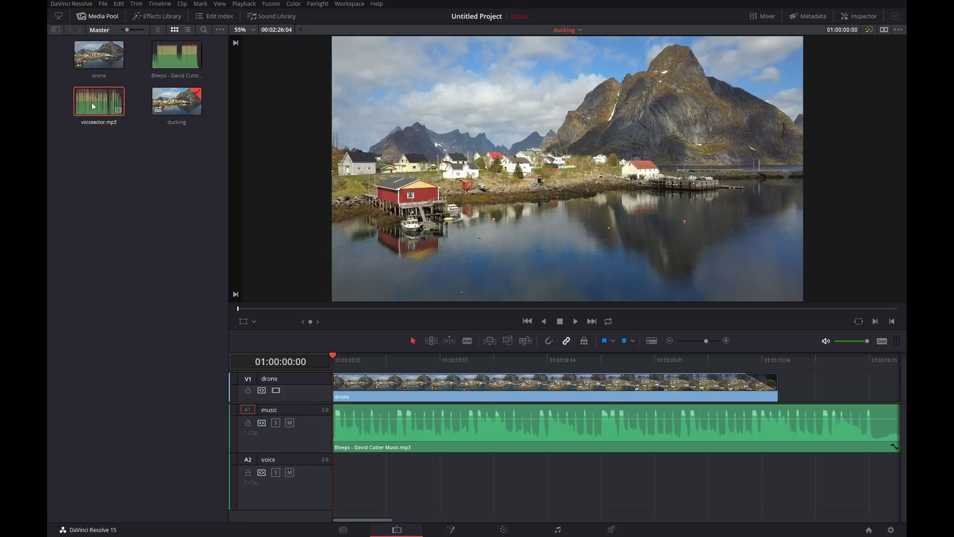
{"action": "left_click_drag", "start_coordinate": [91, 104], "coordinate": [336, 470]}
{"action": "left_click_drag", "start_coordinate": [420, 489], "coordinate": [460, 492]}
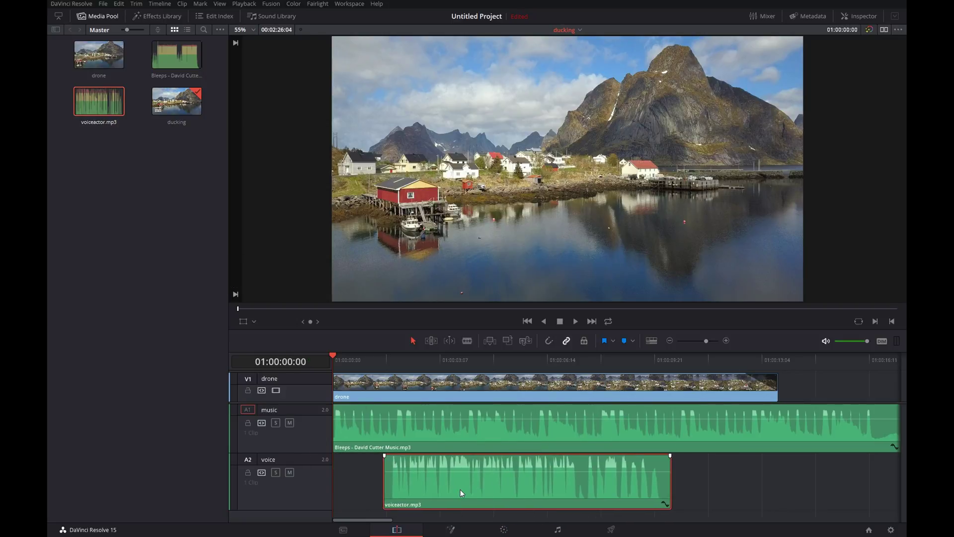
Step: Split the voice clip in two and move the second piece right to leave a gap
{"action": "key", "text": "b"}
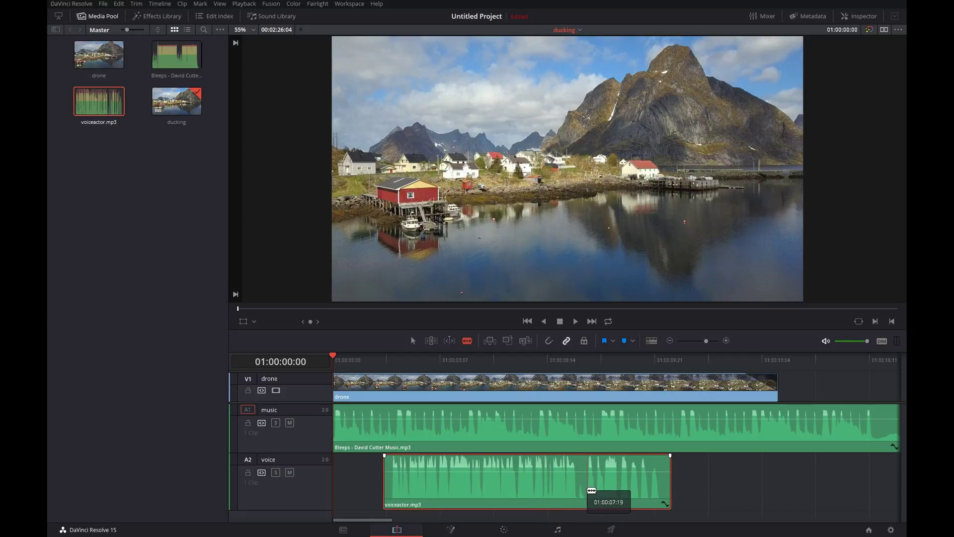
{"action": "left_click", "coordinate": [592, 490]}
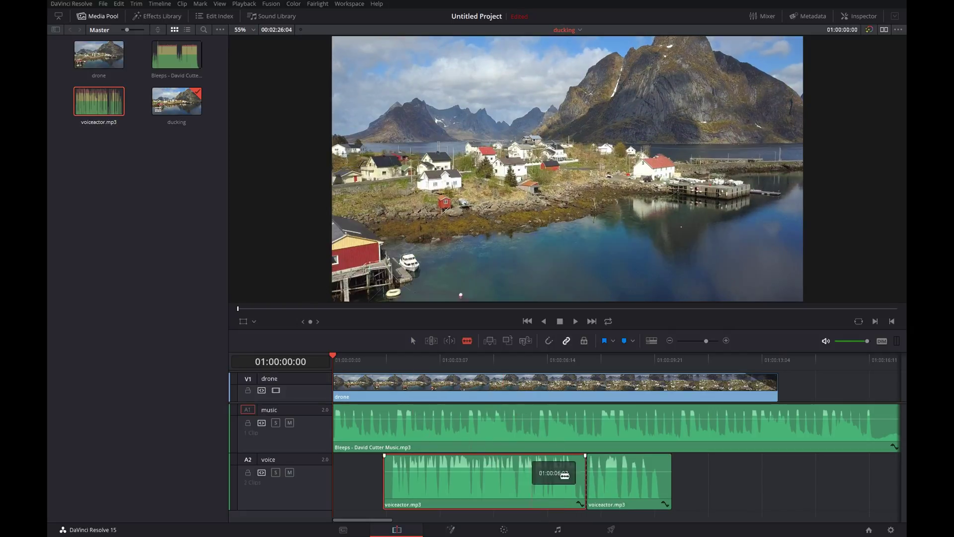
{"action": "key", "text": "a"}
{"action": "left_click_drag", "start_coordinate": [618, 478], "coordinate": [640, 479]}
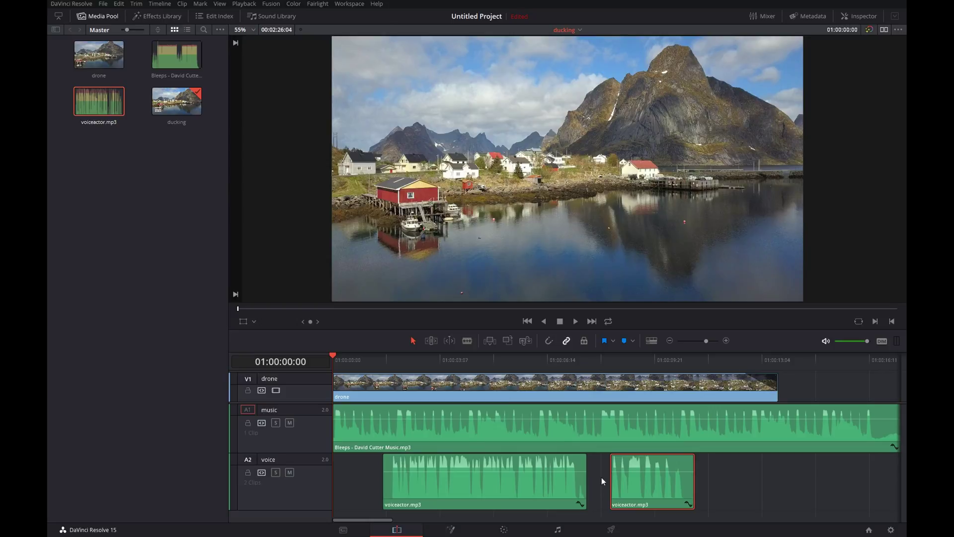
{"action": "left_click_drag", "start_coordinate": [631, 487], "coordinate": [663, 490]}
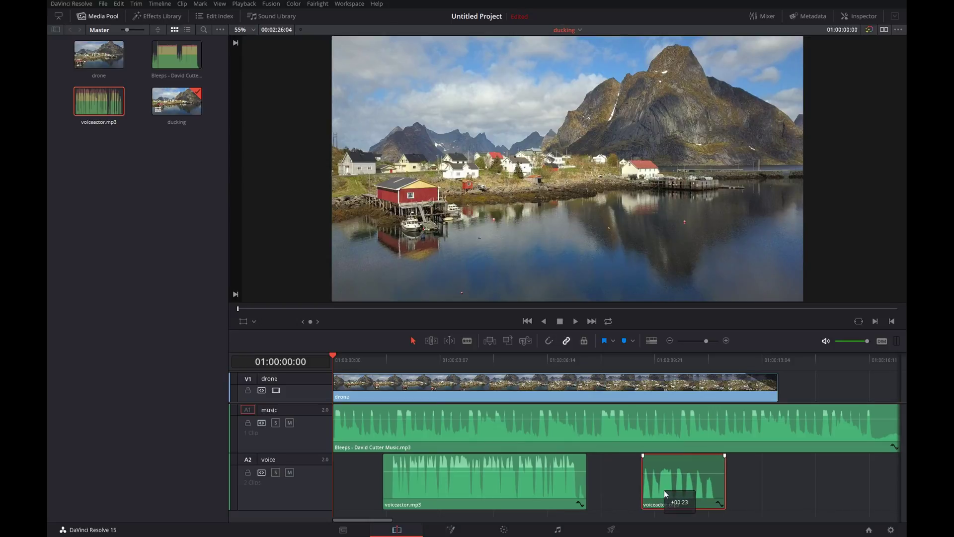
{"action": "left_click", "coordinate": [777, 488]}
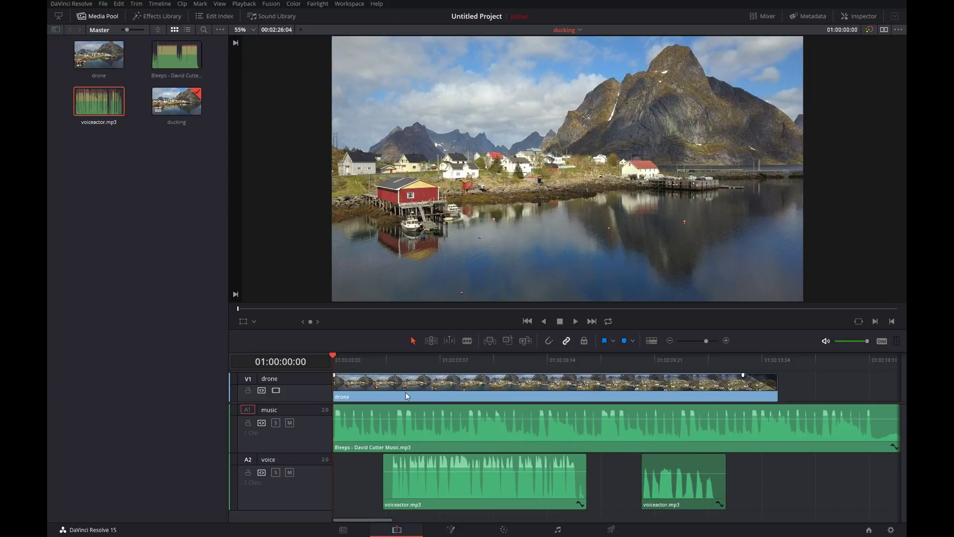
{"action": "left_click", "coordinate": [350, 358]}
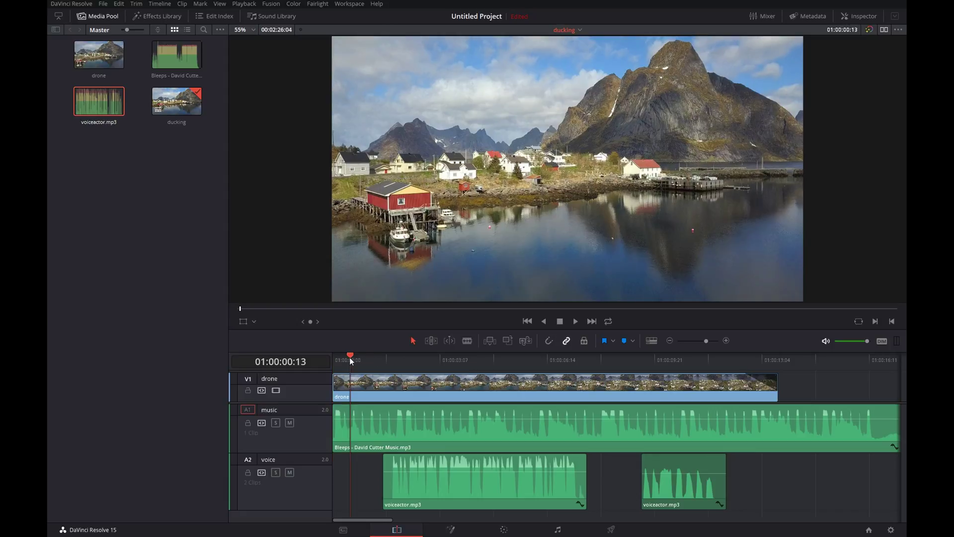
{"action": "key", "text": "space"}
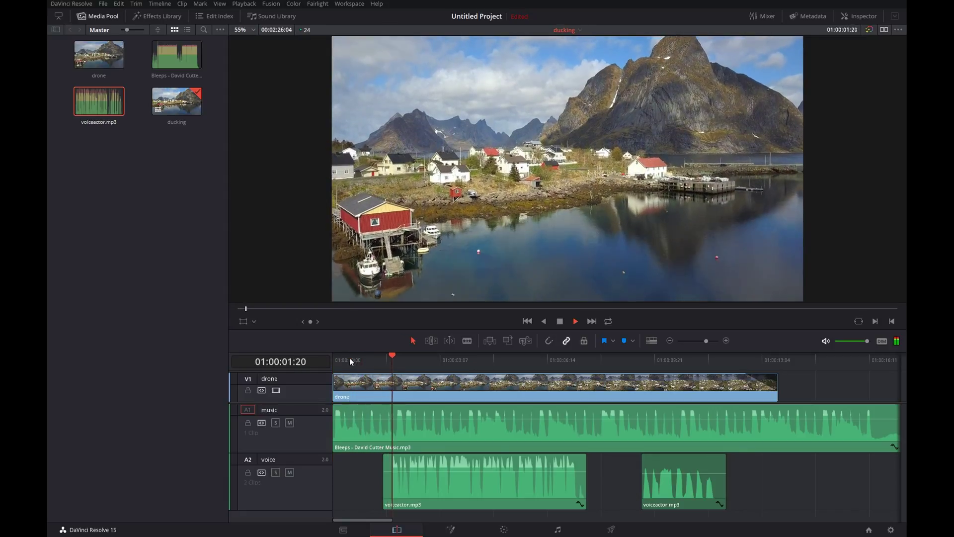
{"action": "key", "text": "space"}
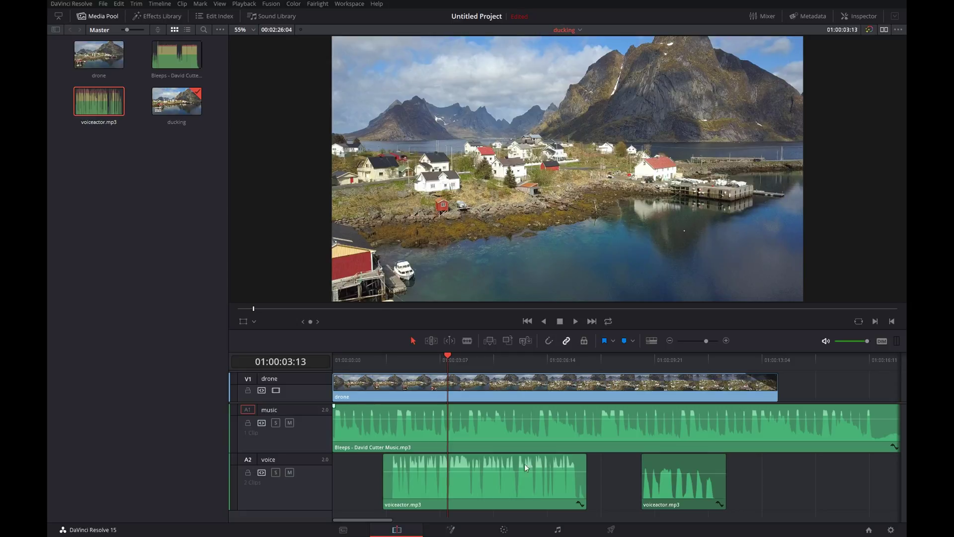
Step: On the Fairlight page, set the A2 voice track's dynamics sidechain to Send
{"action": "left_click", "coordinate": [565, 534]}
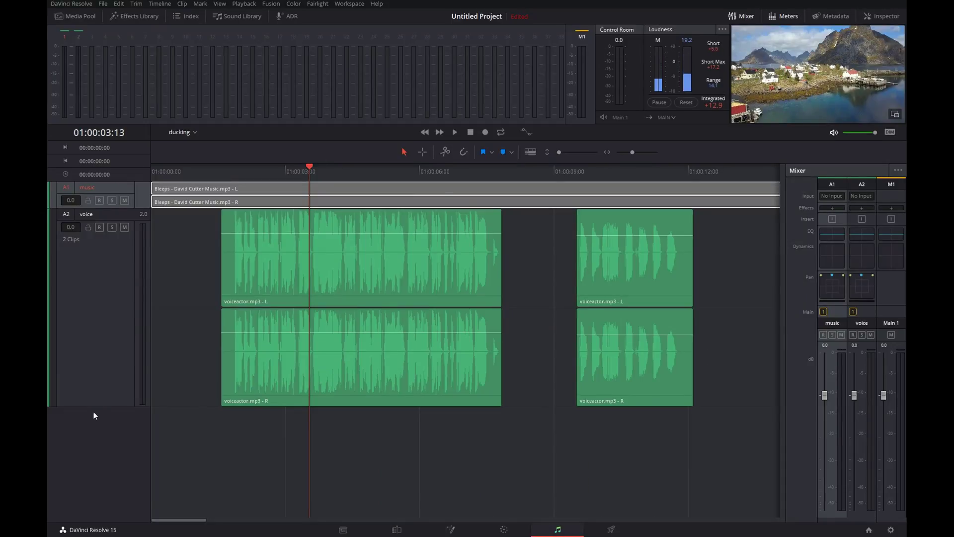
{"action": "mouse_move", "coordinate": [97, 406]}
{"action": "left_mouse_down"}
{"action": "mouse_move", "coordinate": [109, 366]}
{"action": "mouse_move", "coordinate": [113, 406]}
{"action": "left_mouse_up"}
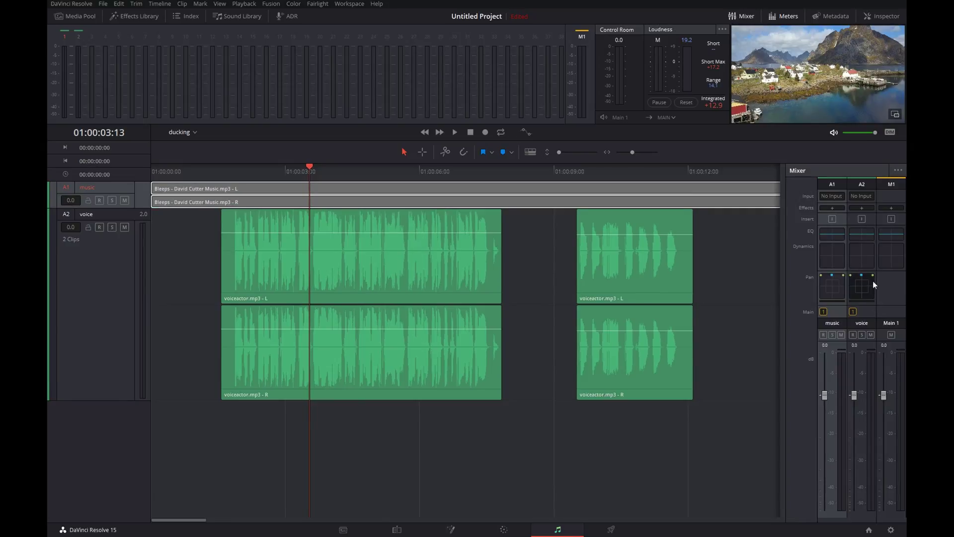
{"action": "double_click", "coordinate": [856, 250]}
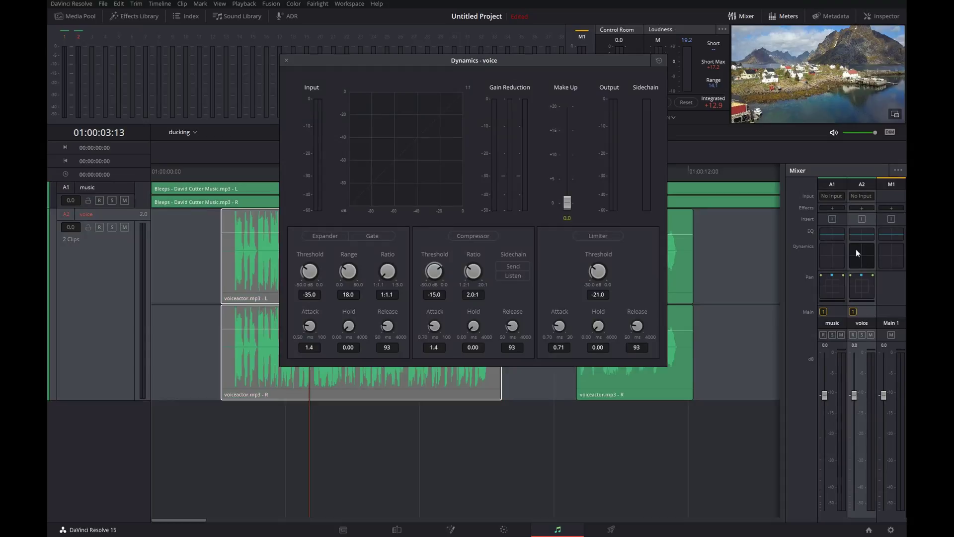
{"action": "left_click_drag", "start_coordinate": [457, 61], "coordinate": [454, 108]}
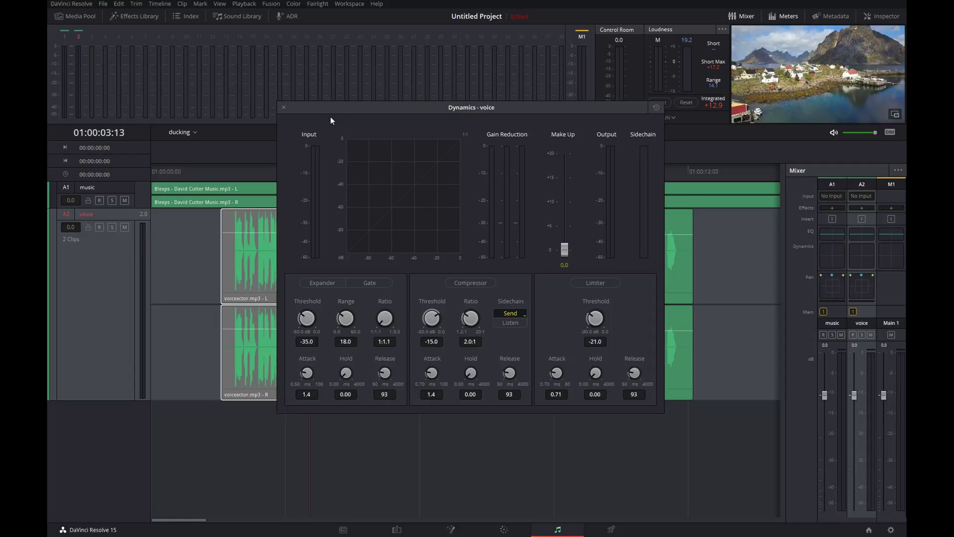
{"action": "left_click", "coordinate": [283, 107]}
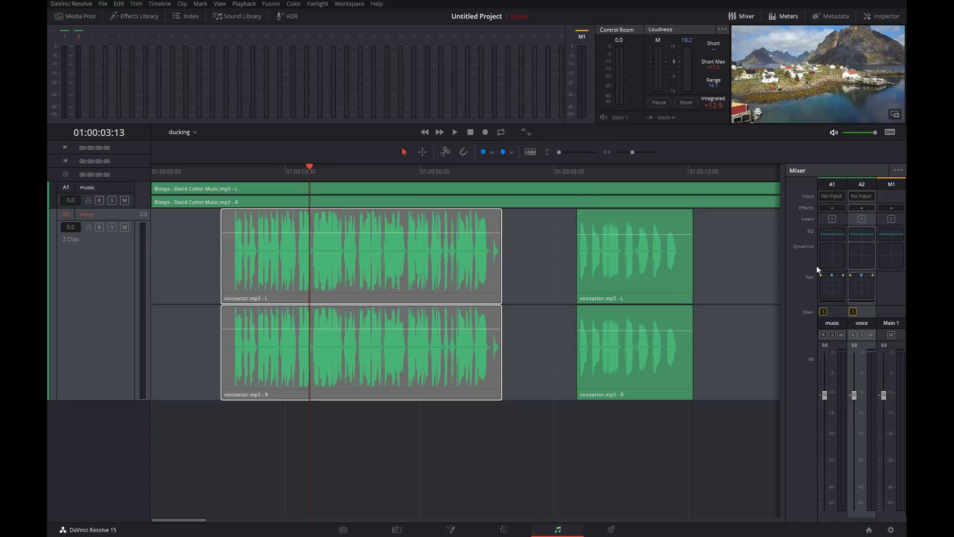
Step: In the A1 music track's dynamics, turn on the compressor with sidechain set to Listen
{"action": "double_click", "coordinate": [823, 251]}
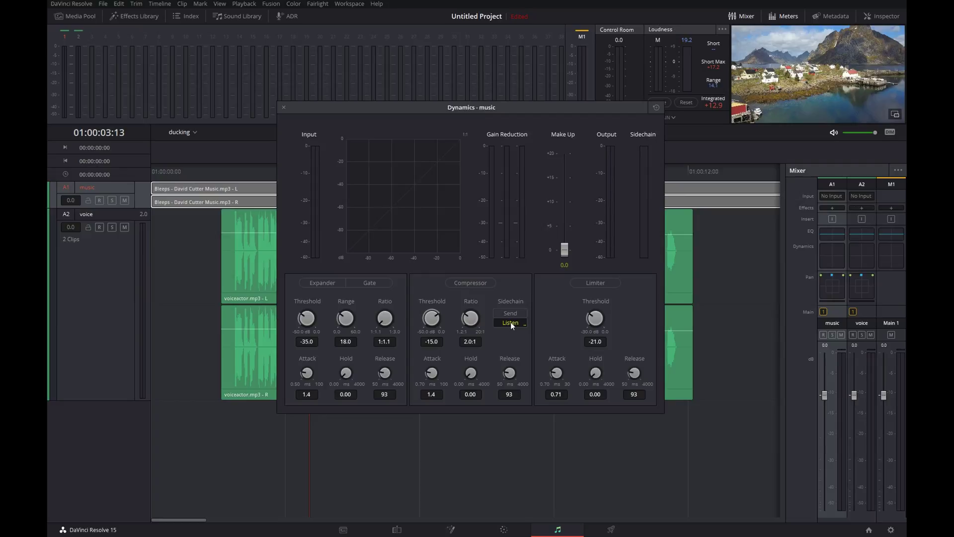
{"action": "left_click", "coordinate": [469, 284]}
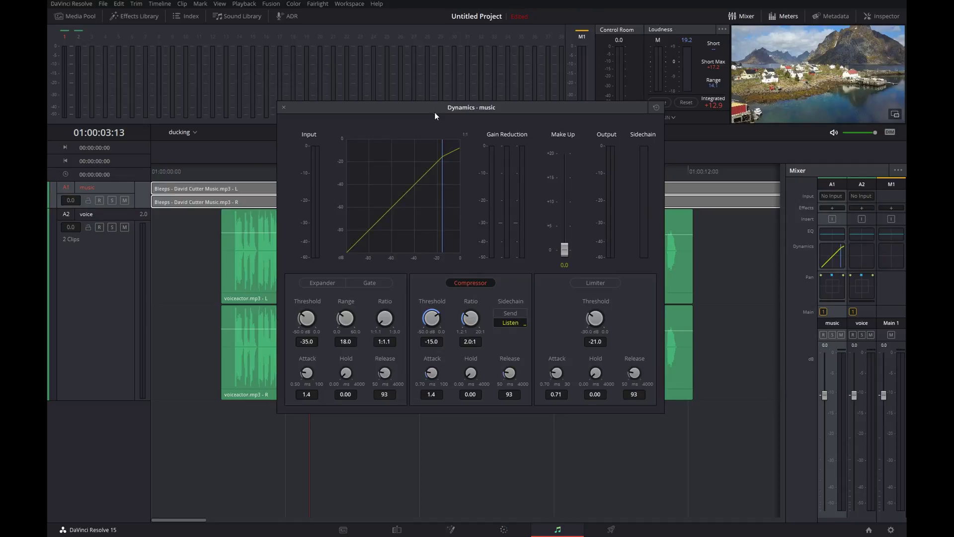
Step: Move the music Dynamics window to the top right and raise the compressor ratio to 20:1
{"action": "left_click_drag", "start_coordinate": [435, 111], "coordinate": [573, 42]}
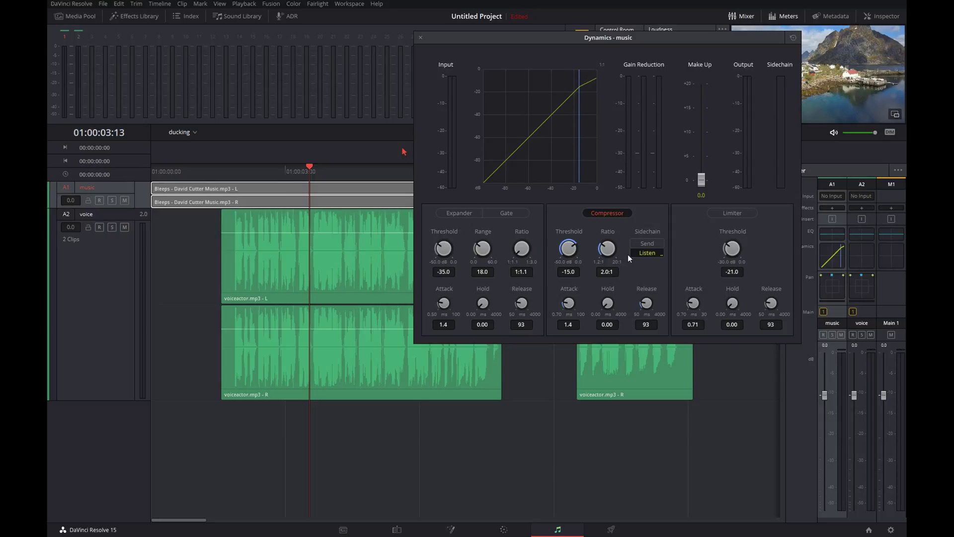
{"action": "scroll", "coordinate": [604, 245], "scroll_direction": "up", "scroll_amount": 1}
{"action": "left_click_drag", "start_coordinate": [605, 249], "coordinate": [742, 381]}
Step: Play the timeline from near the start to hear the music ducking under the voice
{"action": "left_click", "coordinate": [193, 171]}
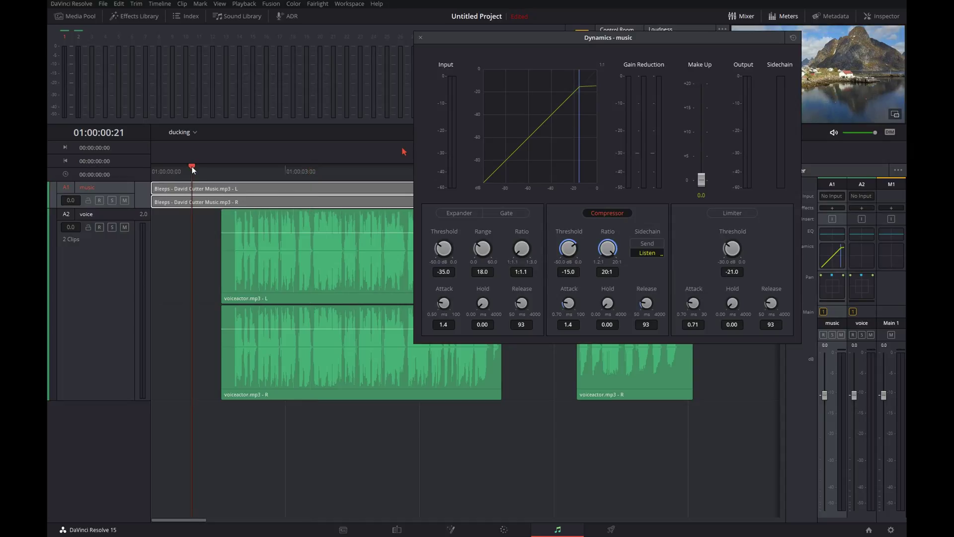
{"action": "key", "text": "space"}
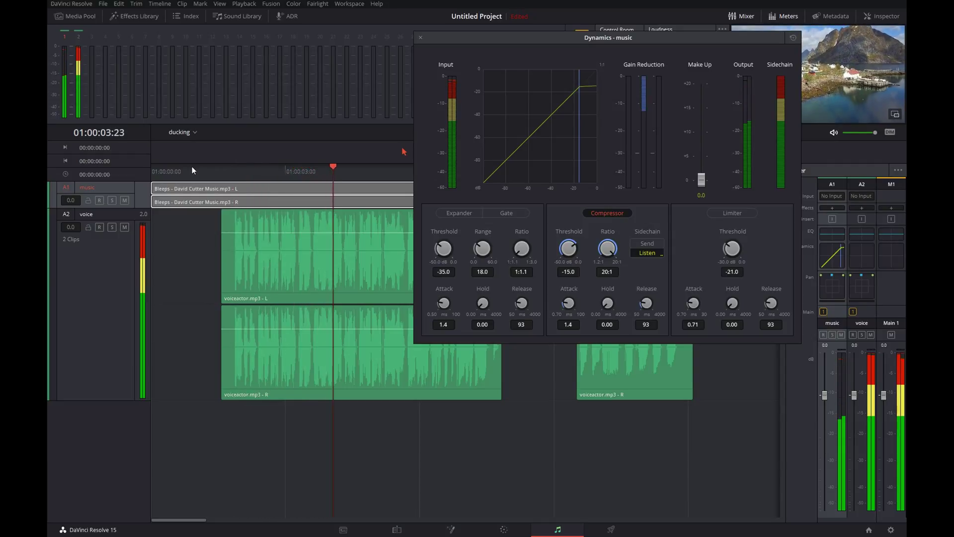
{"action": "key", "text": "space"}
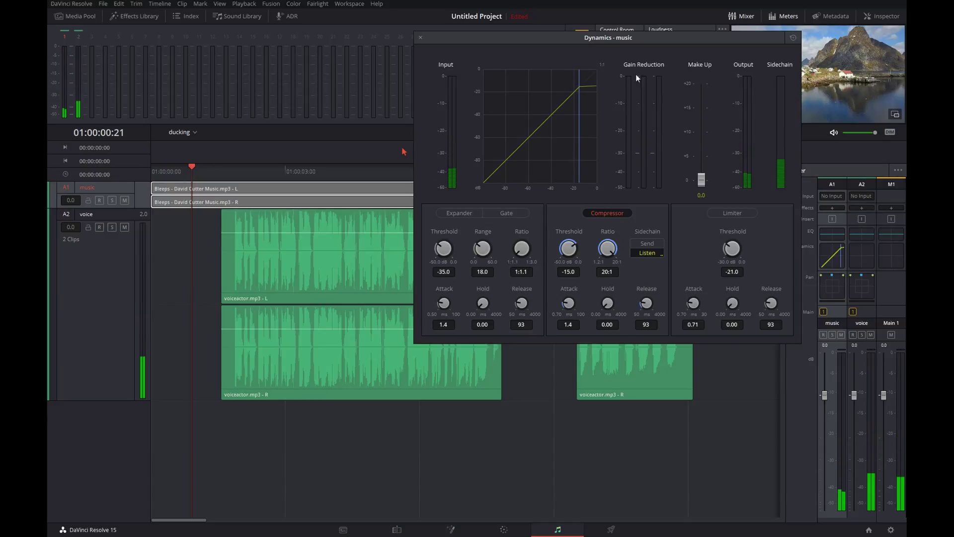
{"action": "key", "text": "space"}
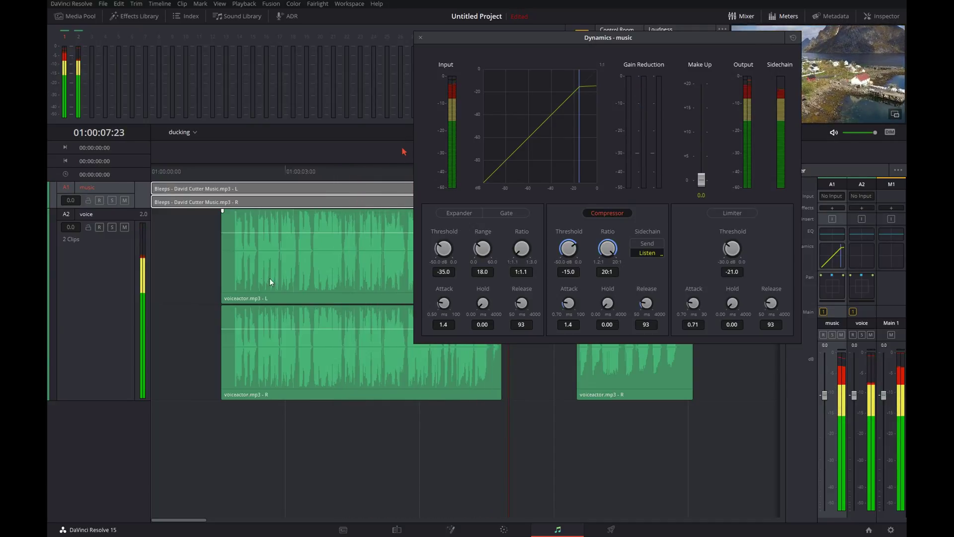
Step: Mute the voice, solo the music track, and play it alone before turning solo off
{"action": "left_click", "coordinate": [194, 172]}
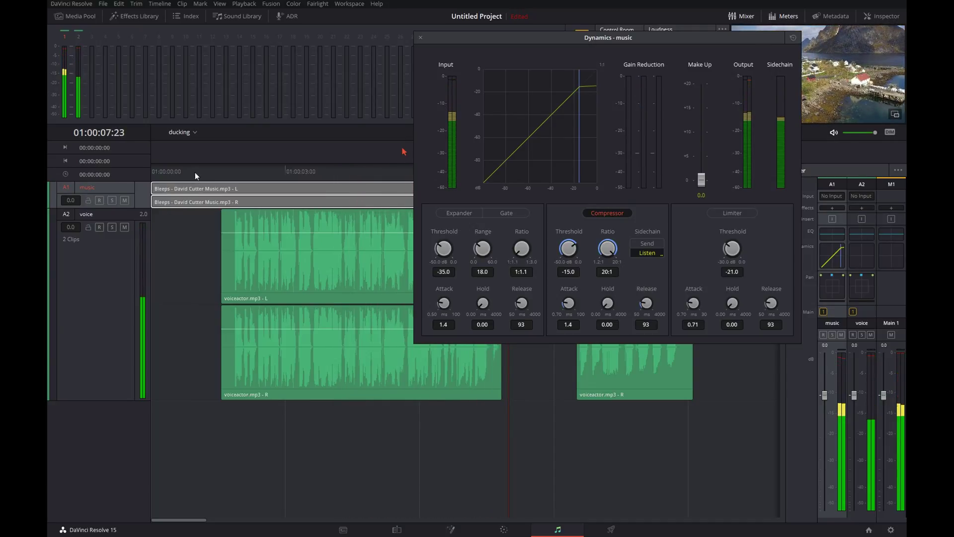
{"action": "left_click", "coordinate": [124, 227]}
{"action": "left_click", "coordinate": [111, 200]}
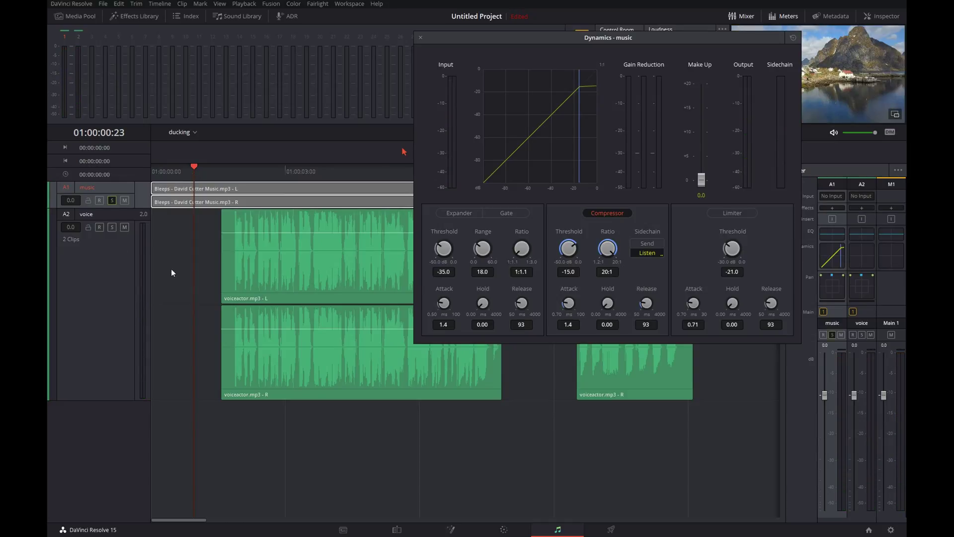
{"action": "key", "text": "space"}
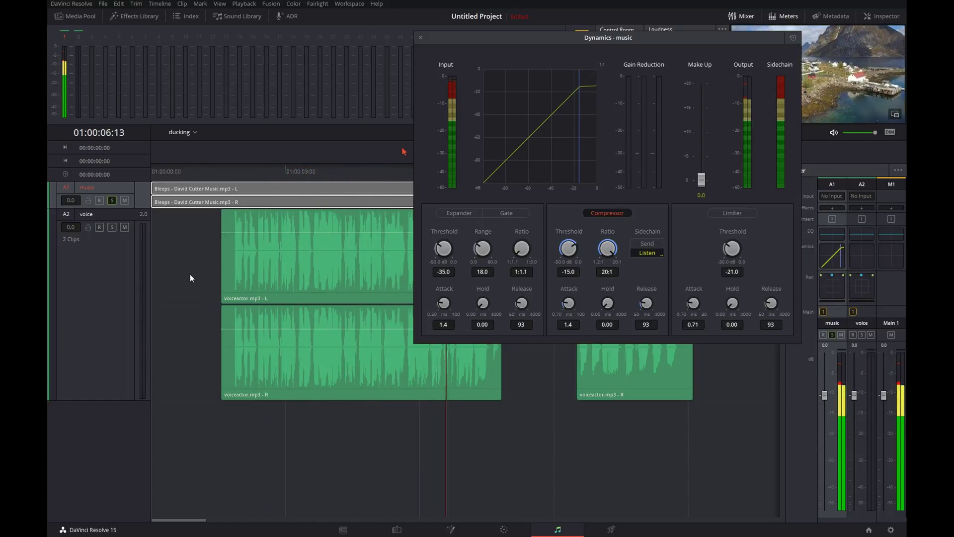
{"action": "key", "text": "space"}
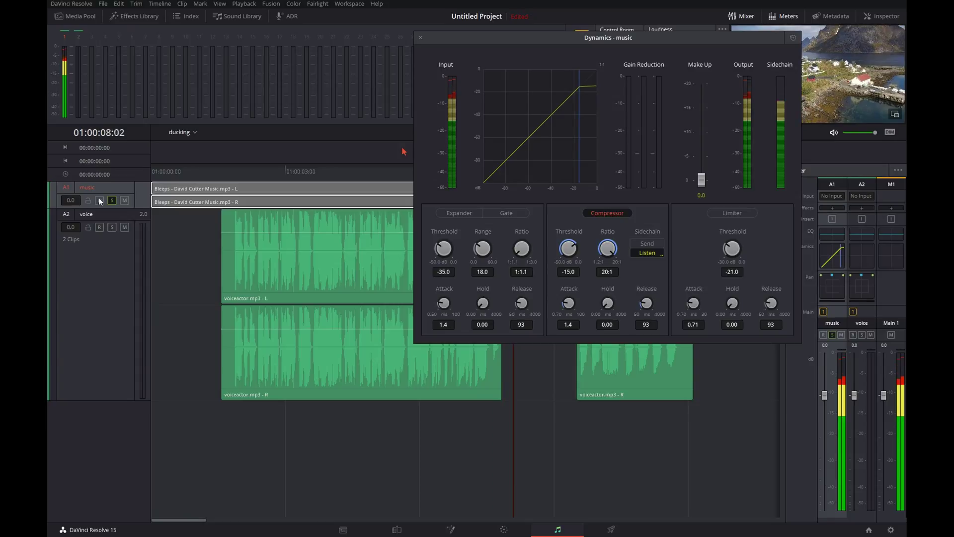
{"action": "left_click", "coordinate": [112, 200]}
{"action": "left_click", "coordinate": [112, 200]}
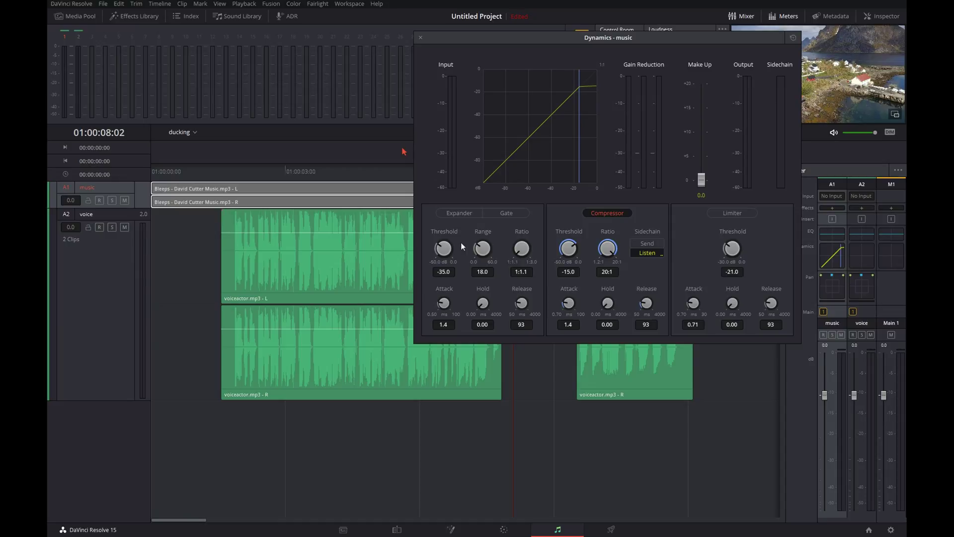
Step: Lower the compressor threshold to about -24.7 and play from the start to check ducking
{"action": "left_click_drag", "start_coordinate": [569, 249], "coordinate": [531, 242]}
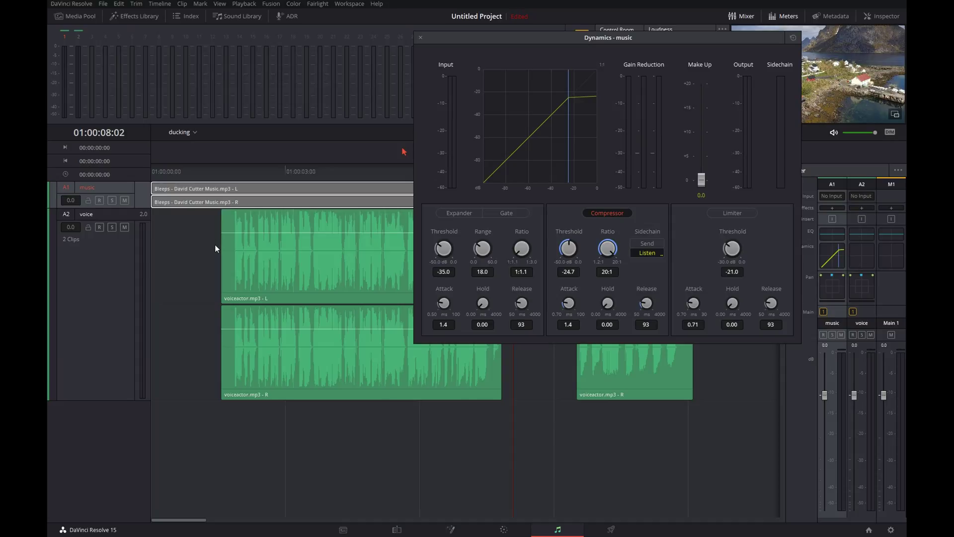
{"action": "left_click", "coordinate": [196, 171]}
{"action": "key", "text": "space"}
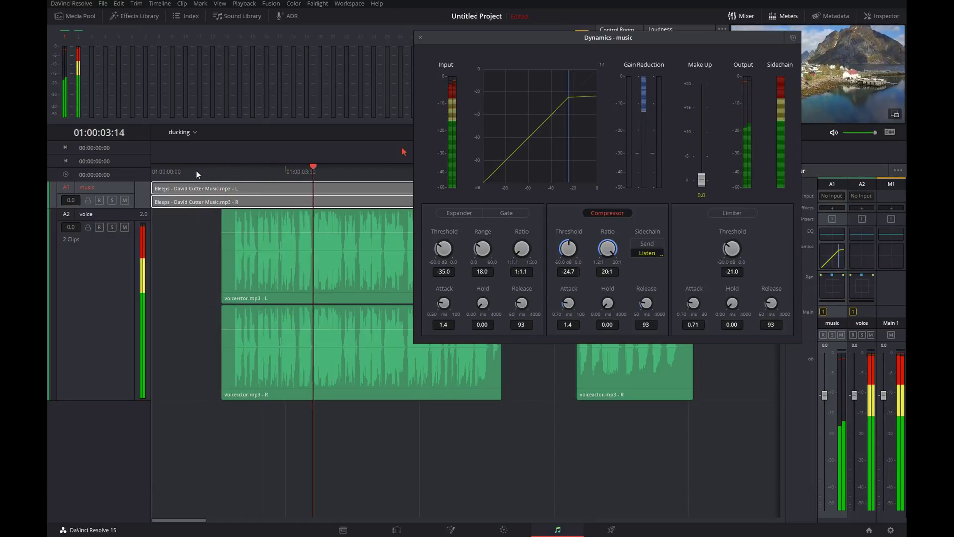
{"action": "key", "text": "space"}
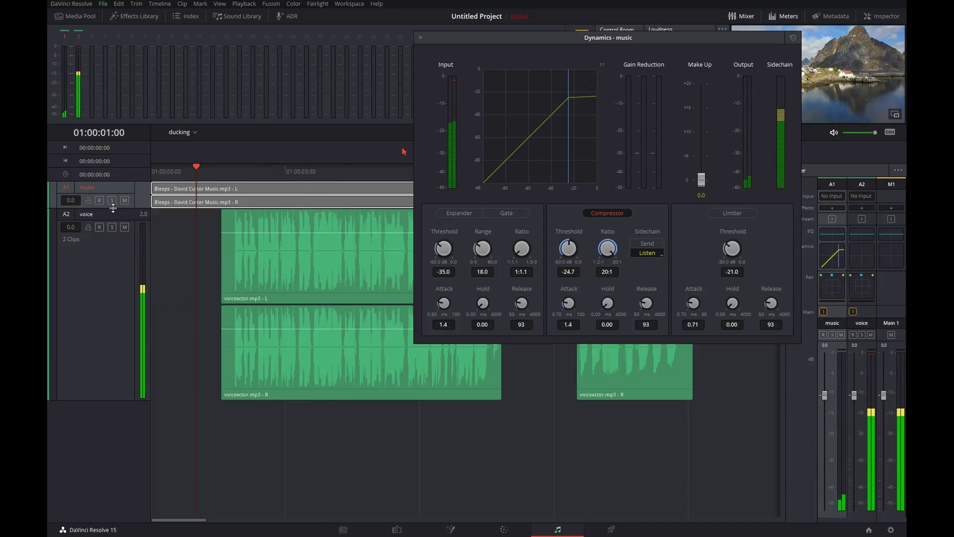
Step: Play the soloed music track, then return near the start and unsolo it
{"action": "left_click", "coordinate": [111, 200]}
{"action": "key", "text": "space"}
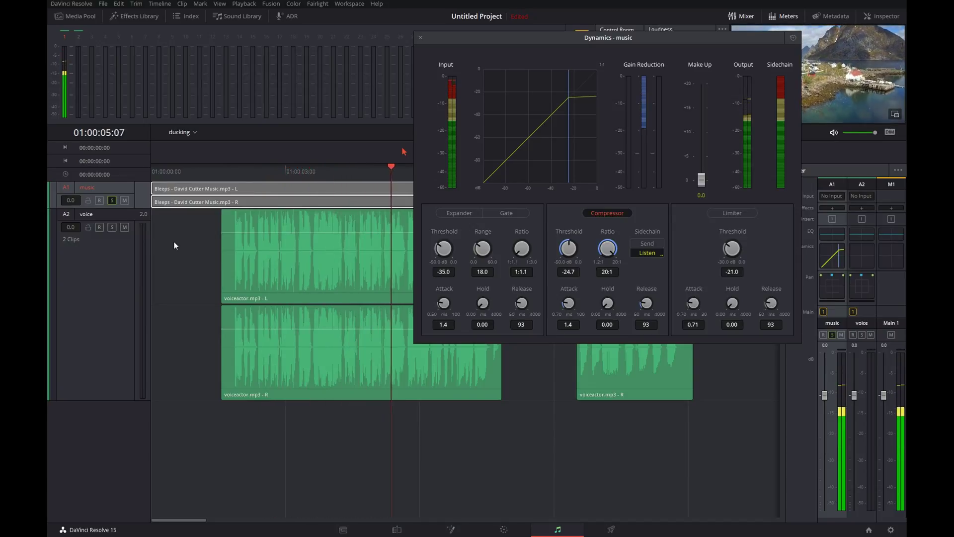
{"action": "key", "text": "space"}
{"action": "left_click", "coordinate": [195, 170]}
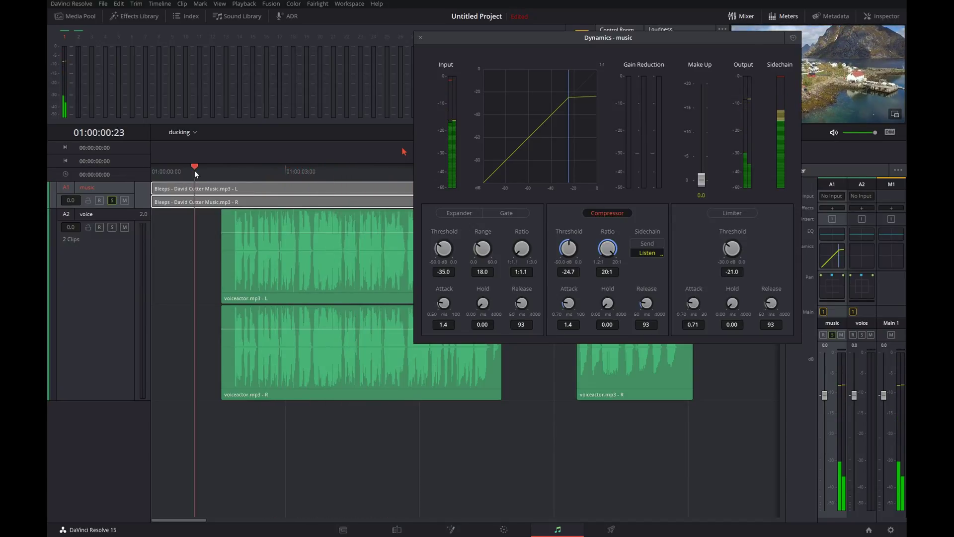
{"action": "left_click", "coordinate": [112, 200]}
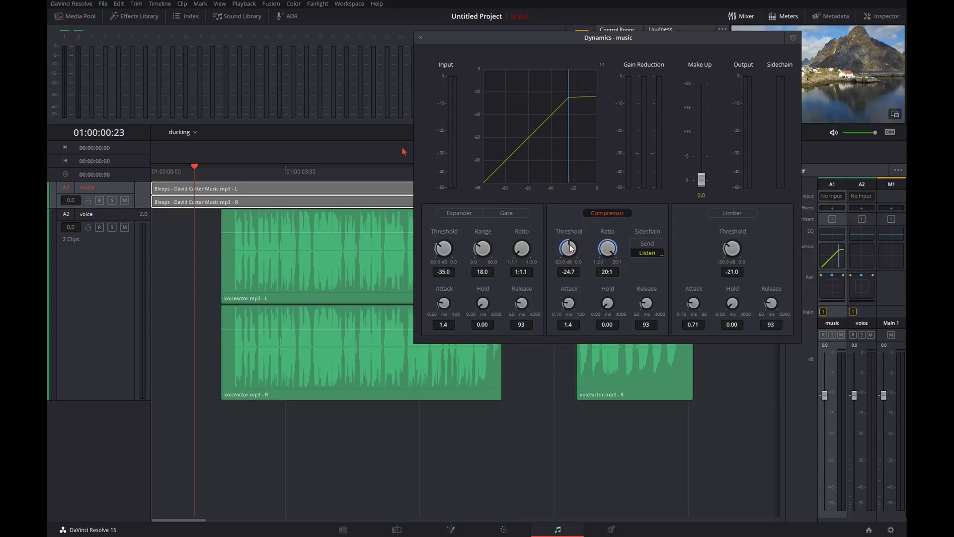
Step: Try a -35.0 compressor threshold, playing the music soloed and then with the voice
{"action": "left_click_drag", "start_coordinate": [569, 245], "coordinate": [534, 260]}
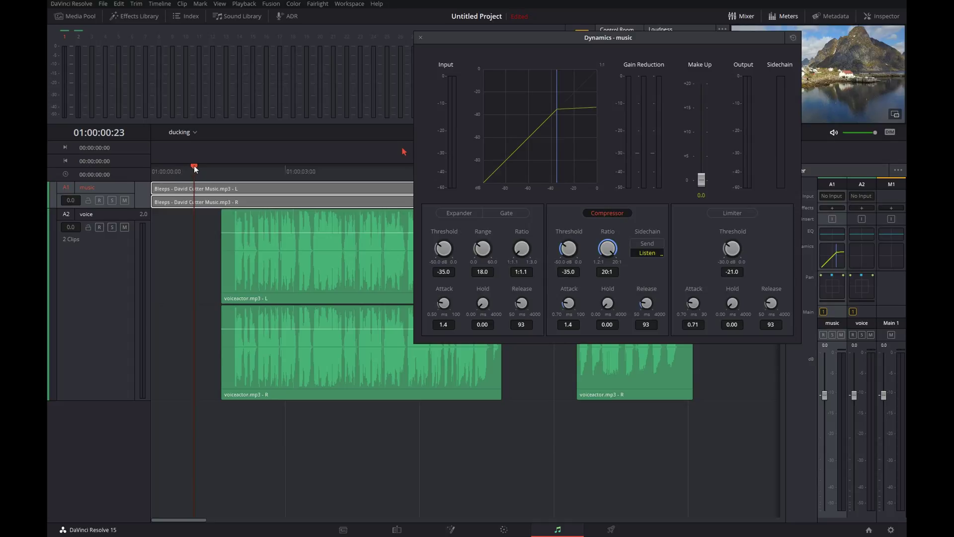
{"action": "left_click", "coordinate": [111, 200]}
{"action": "key", "text": "space"}
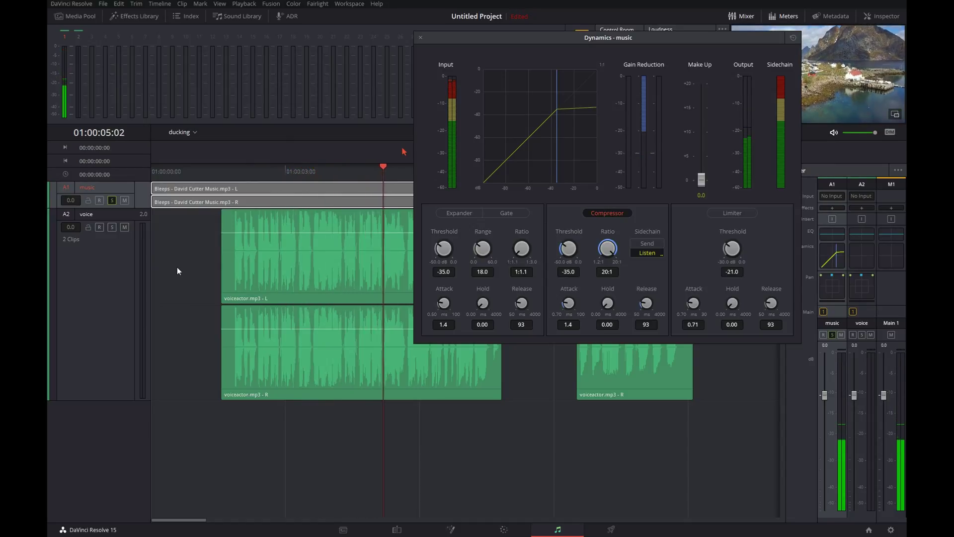
{"action": "key", "text": "space"}
{"action": "left_click", "coordinate": [210, 170]}
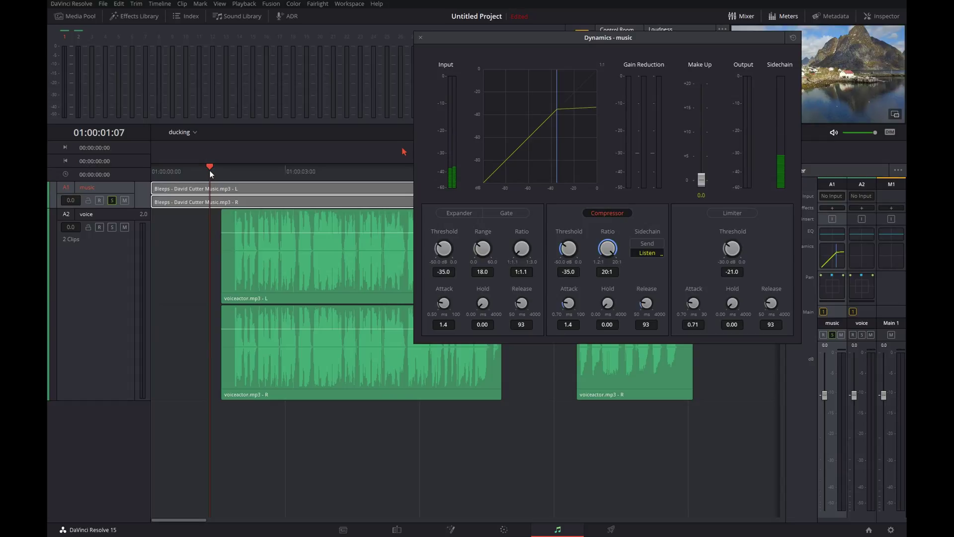
{"action": "left_click", "coordinate": [112, 200]}
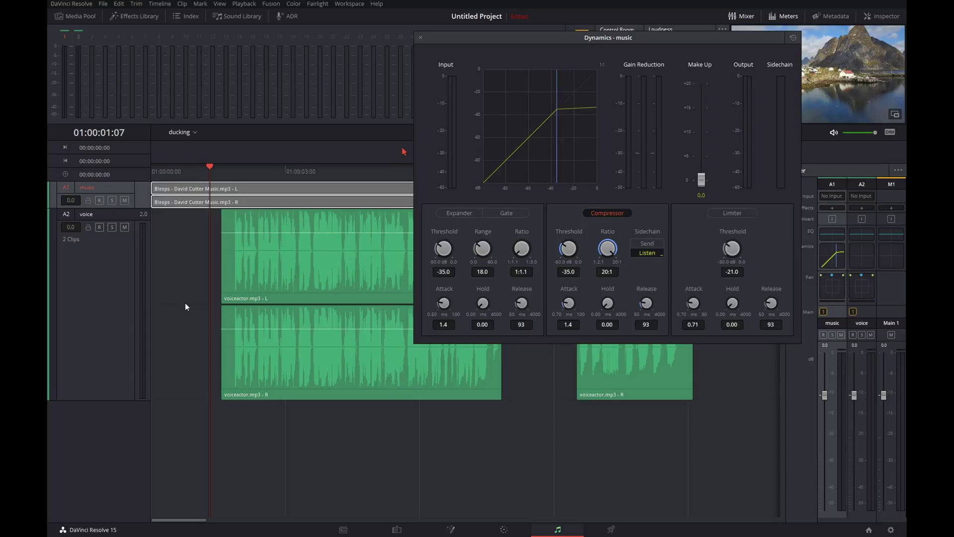
{"action": "key", "text": "space"}
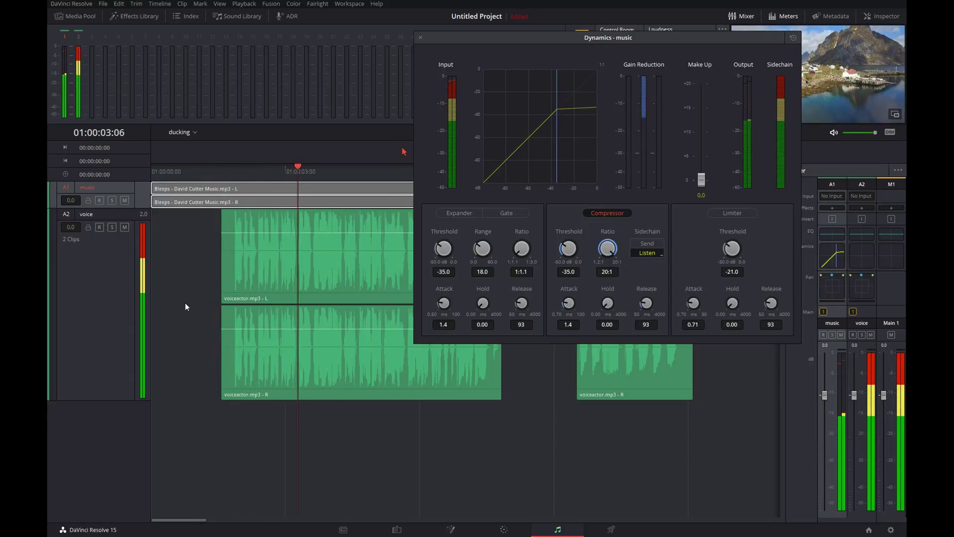
{"action": "key", "text": "space"}
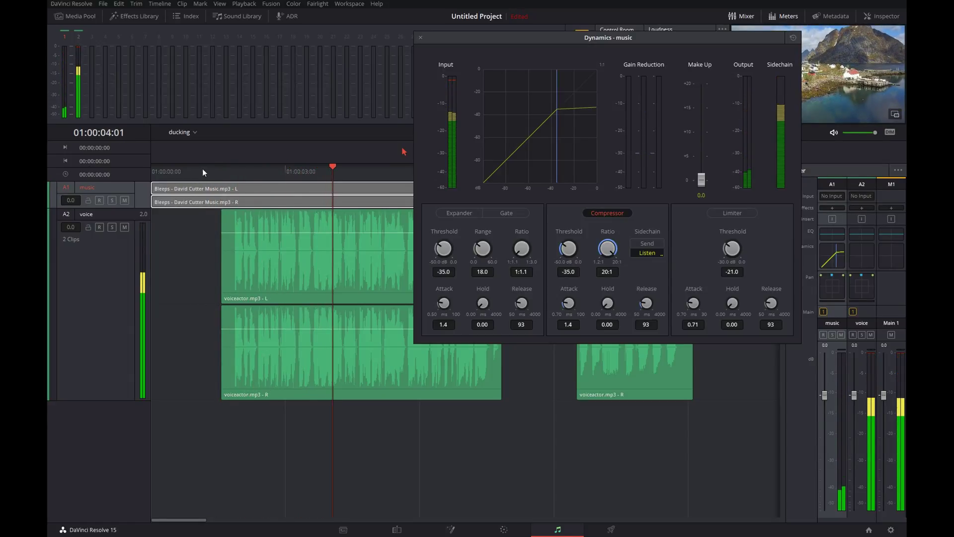
{"action": "left_click", "coordinate": [201, 169]}
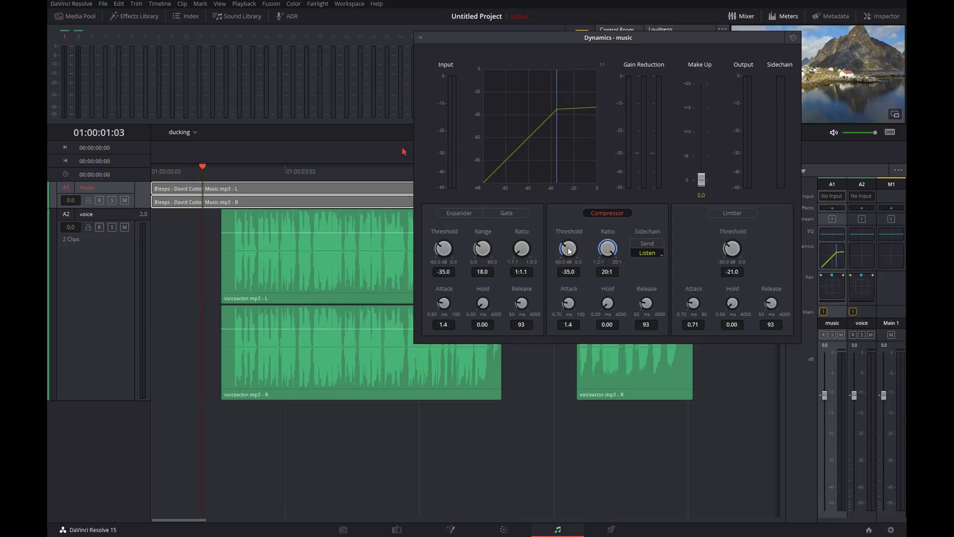
Step: Raise the threshold back to -24.9 and replay with and without the music soloed
{"action": "left_click_drag", "start_coordinate": [569, 250], "coordinate": [605, 239]}
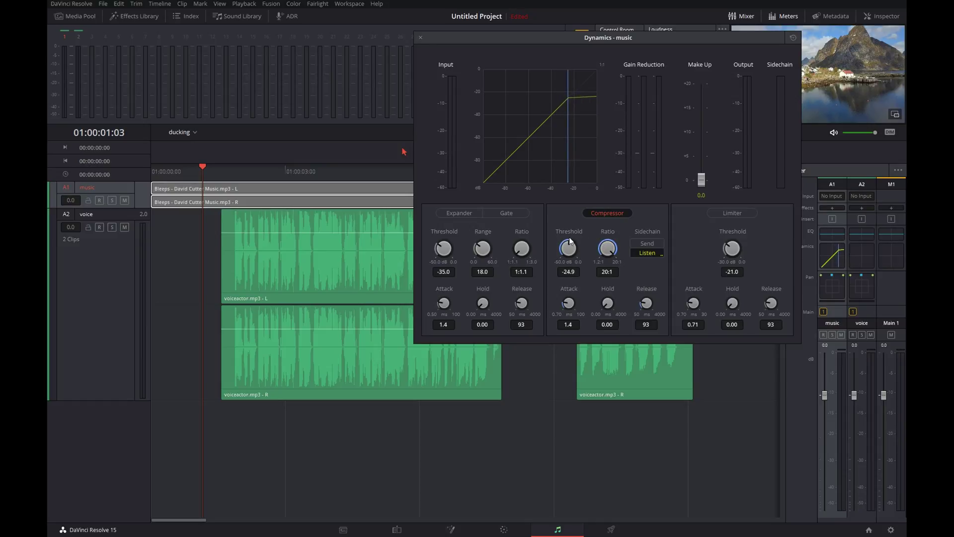
{"action": "left_click", "coordinate": [202, 170]}
{"action": "key", "text": "space"}
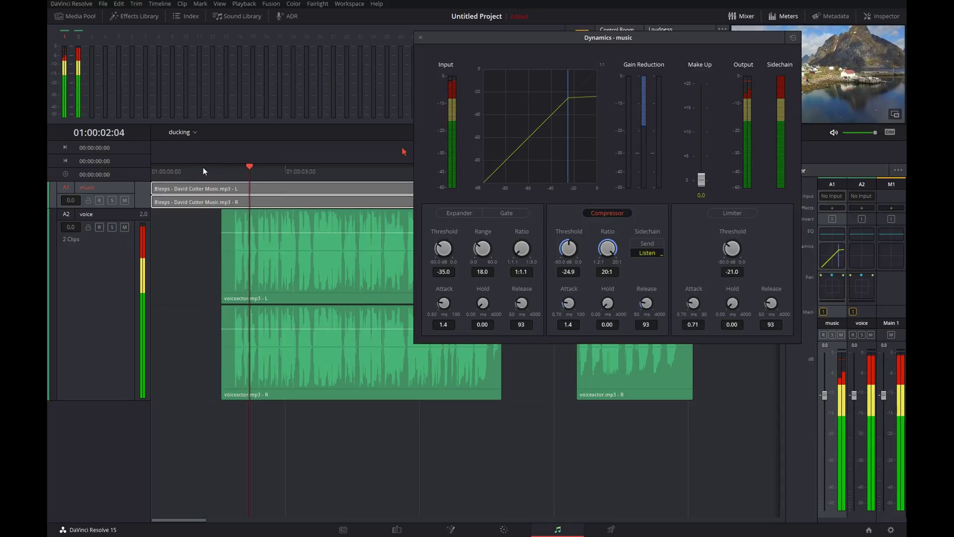
{"action": "key", "text": "space"}
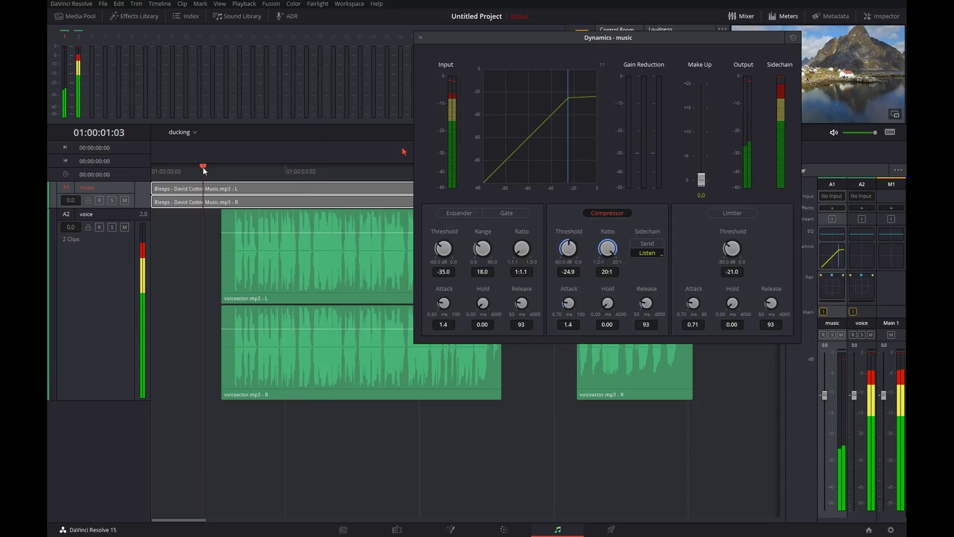
{"action": "left_click", "coordinate": [112, 199]}
{"action": "key", "text": "space"}
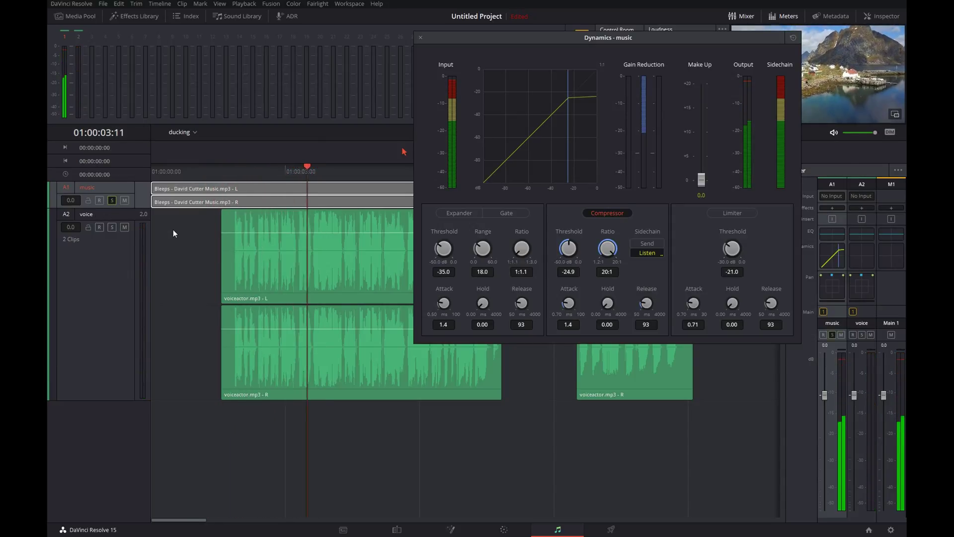
{"action": "key", "text": "space"}
{"action": "left_click", "coordinate": [112, 200]}
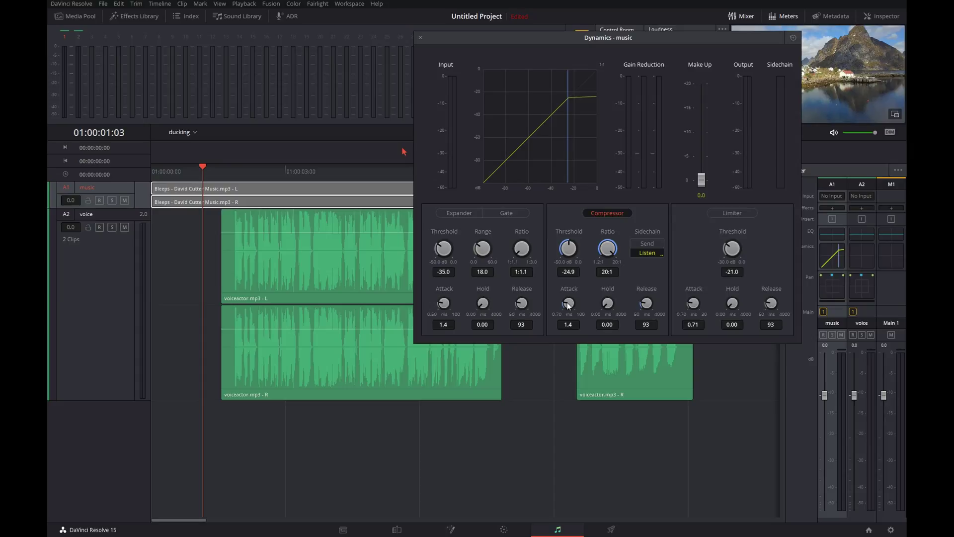
Step: Lengthen the music compressor's attack from 1.4 to 3.6 ms
{"action": "left_click_drag", "start_coordinate": [569, 304], "coordinate": [572, 308]}
Step: Add hold to the compressor, move the Dynamics window right, and play from 01:00:06:08
{"action": "left_click_drag", "start_coordinate": [608, 304], "coordinate": [636, 308]}
{"action": "left_click_drag", "start_coordinate": [578, 38], "coordinate": [721, 38]}
{"action": "left_click", "coordinate": [435, 170]}
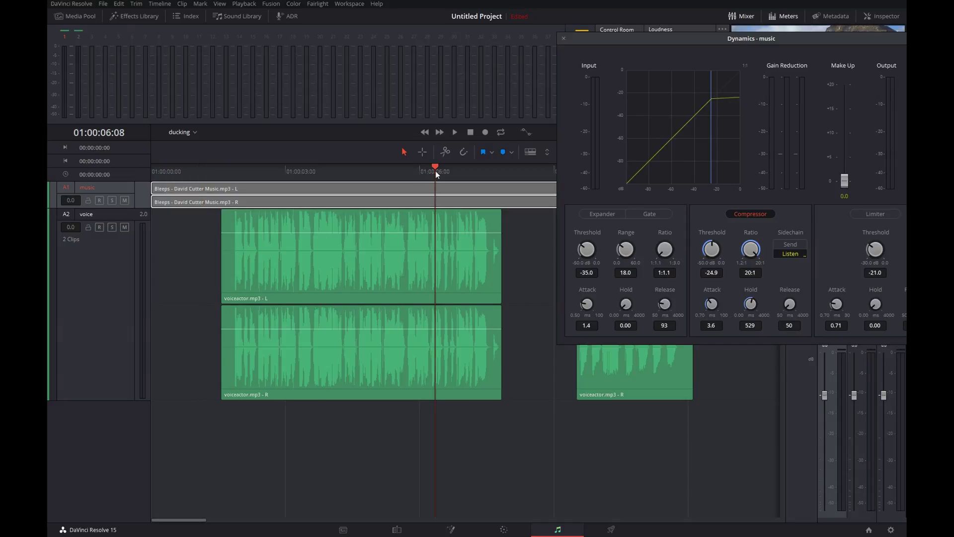
{"action": "key", "text": "space"}
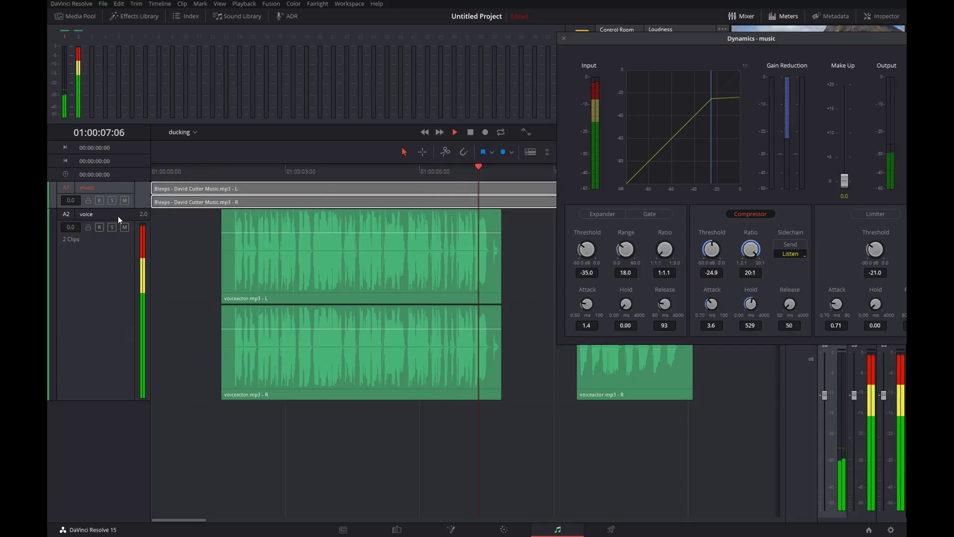
{"action": "key", "text": "space"}
Step: Adjust the hold further, shift the second voice clip later on A2, and replay from 01:00:05:11
{"action": "left_click_drag", "start_coordinate": [751, 304], "coordinate": [758, 294]}
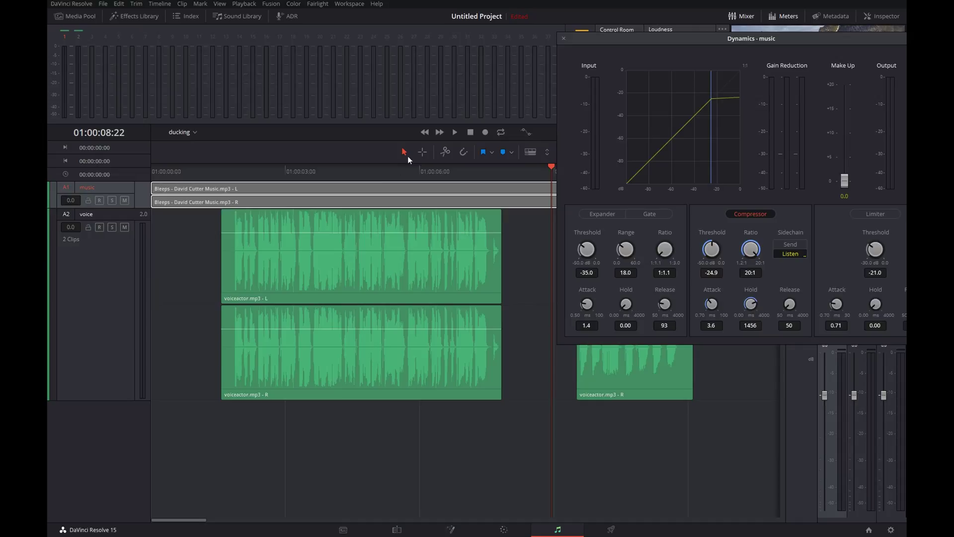
{"action": "left_click_drag", "start_coordinate": [630, 387], "coordinate": [724, 394]}
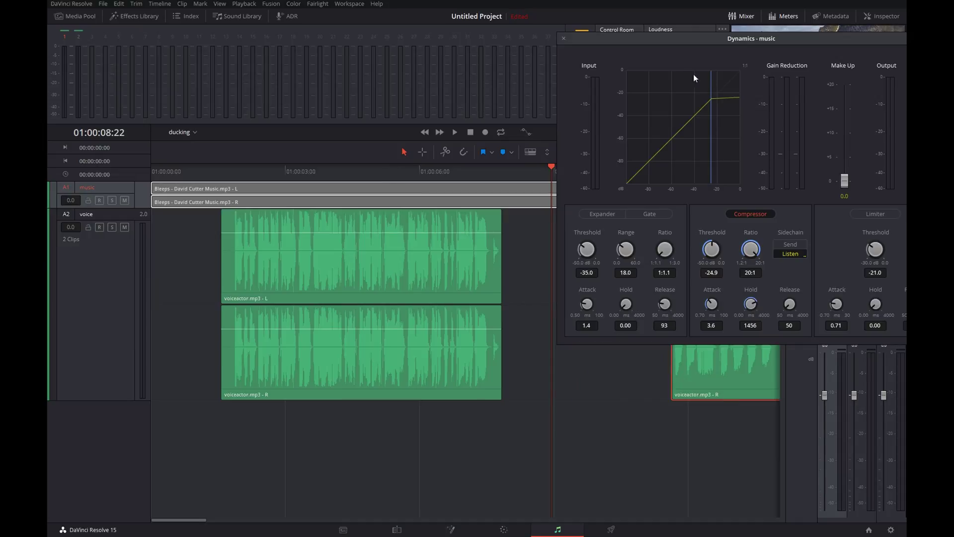
{"action": "left_click", "coordinate": [397, 170]}
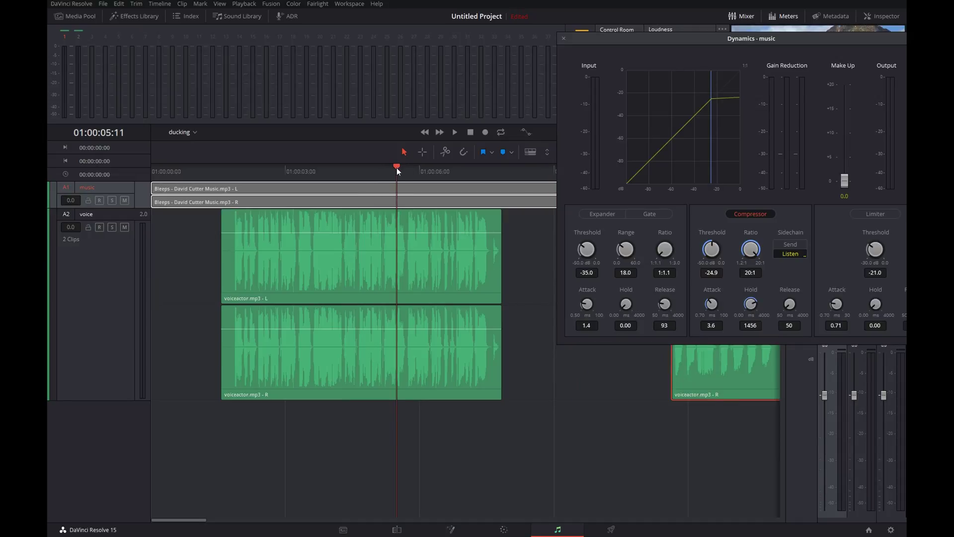
{"action": "key", "text": "space"}
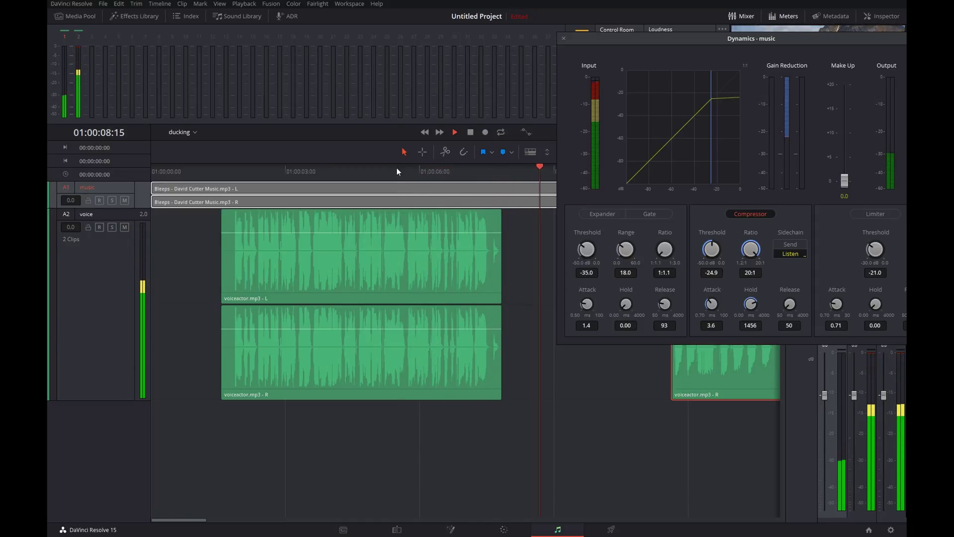
{"action": "key", "text": "space"}
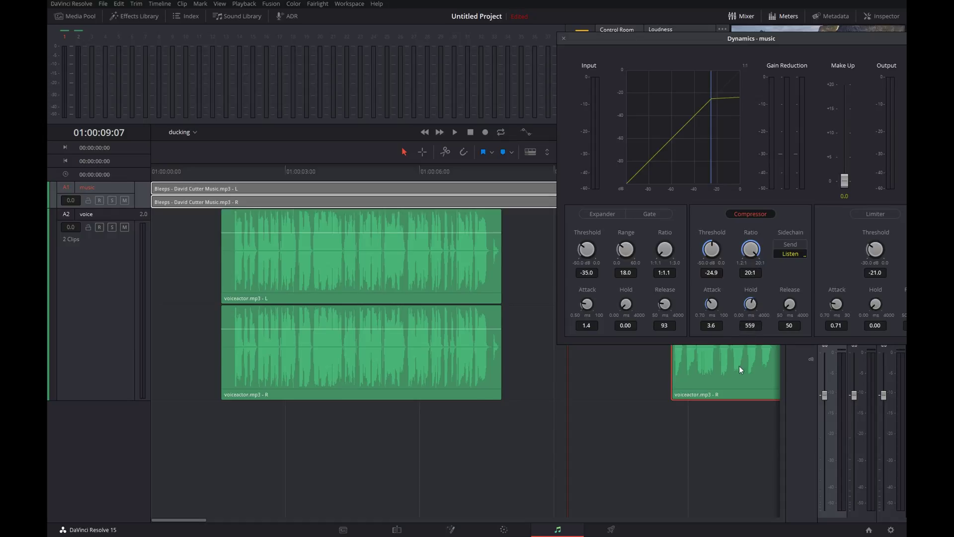
Step: Cut the compressor hold to 100 ms, nudge the release up, and play from 01:00:05:16
{"action": "left_click_drag", "start_coordinate": [739, 366], "coordinate": [720, 371]}
{"action": "left_click_drag", "start_coordinate": [790, 308], "coordinate": [836, 314]}
{"action": "left_click", "coordinate": [406, 169]}
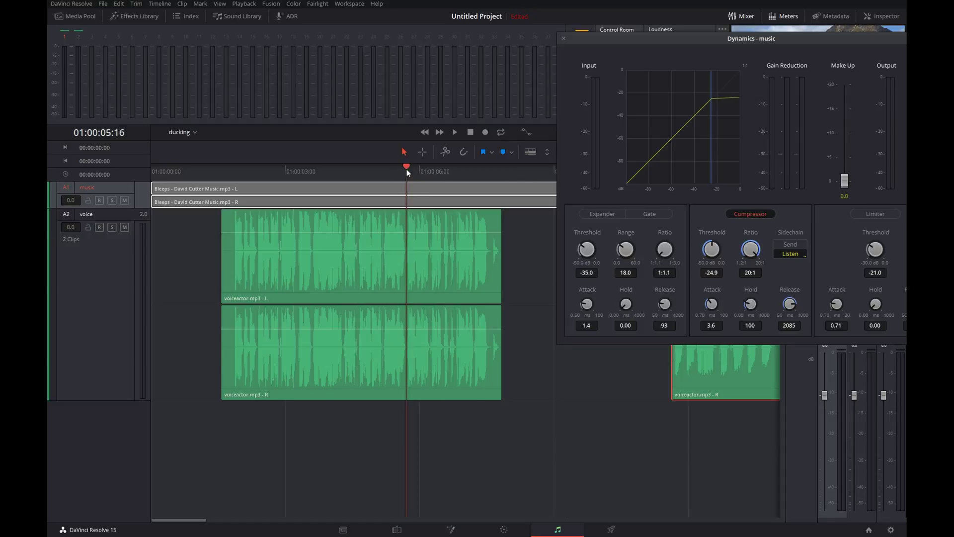
{"action": "key", "text": "space"}
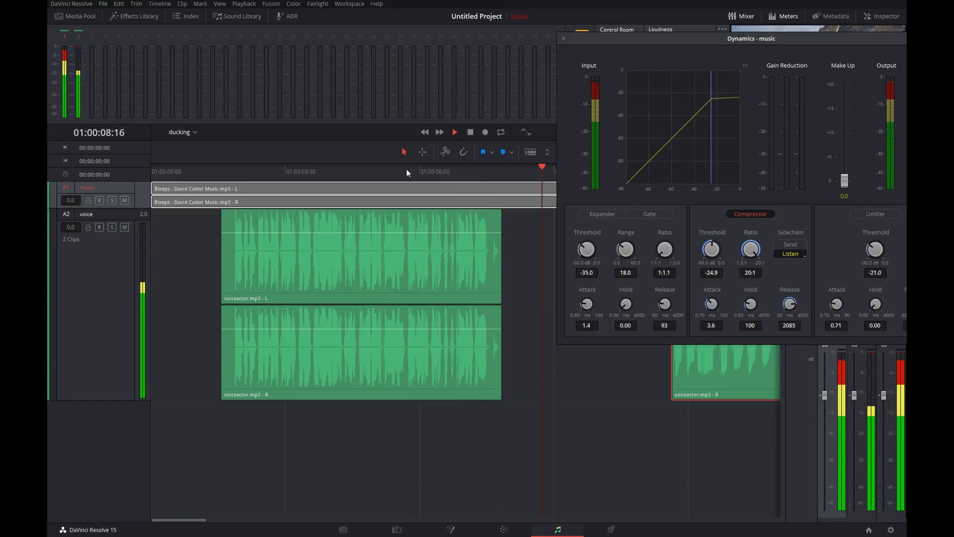
{"action": "key", "text": "space"}
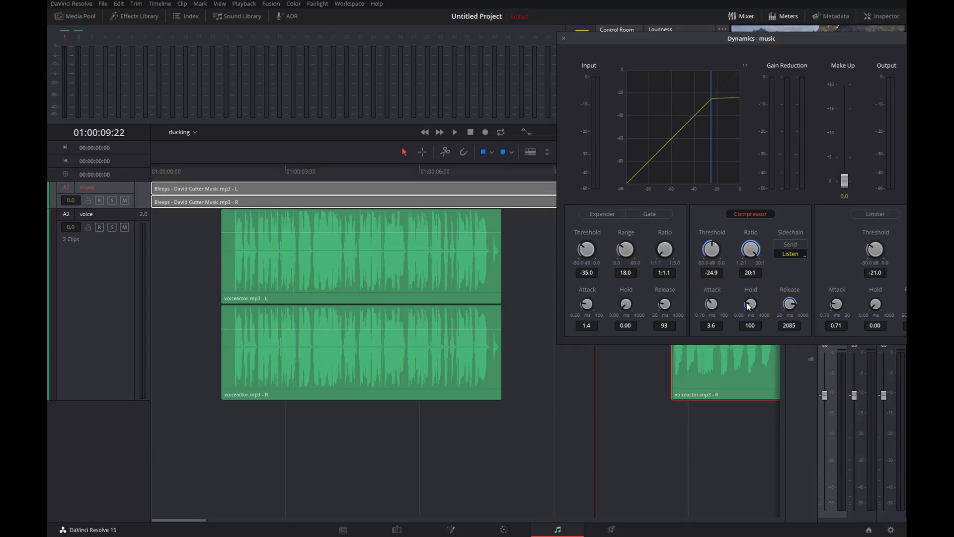
Step: Shorten the compressor release again and play back to check the ducking
{"action": "left_click_drag", "start_coordinate": [797, 313], "coordinate": [726, 319]}
{"action": "left_click", "coordinate": [514, 306]}
{"action": "key", "text": "space"}
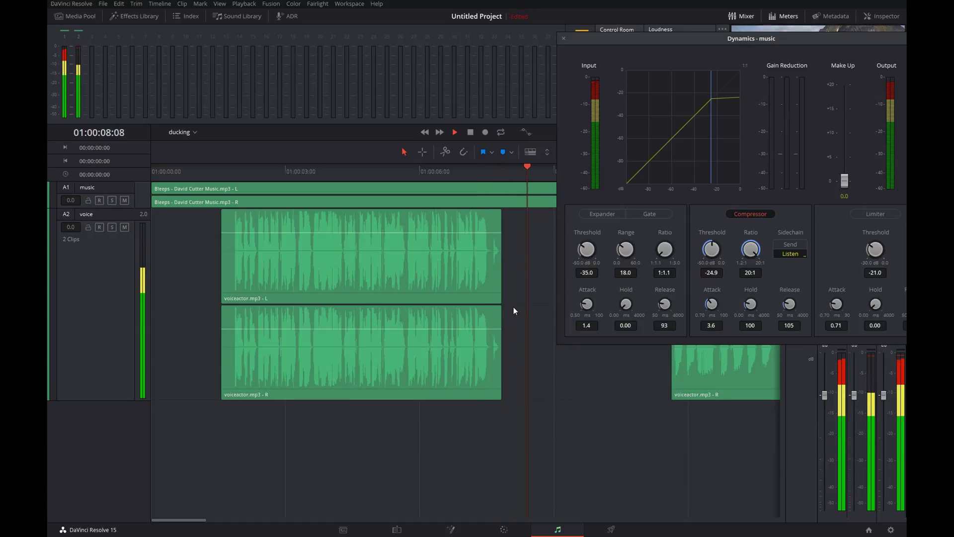
{"action": "key", "text": "space"}
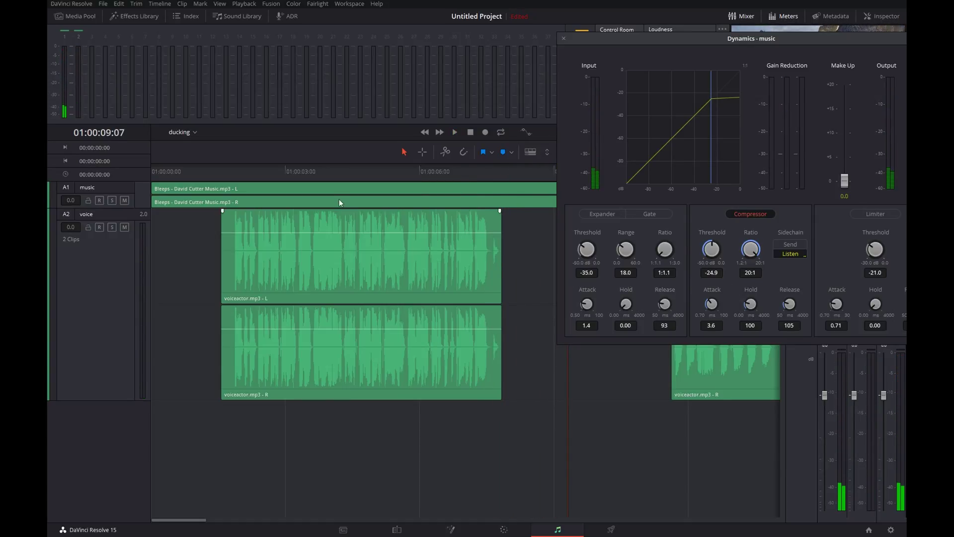
Step: Solo the A1 music track and play the opening seconds from near the start
{"action": "left_click", "coordinate": [194, 222]}
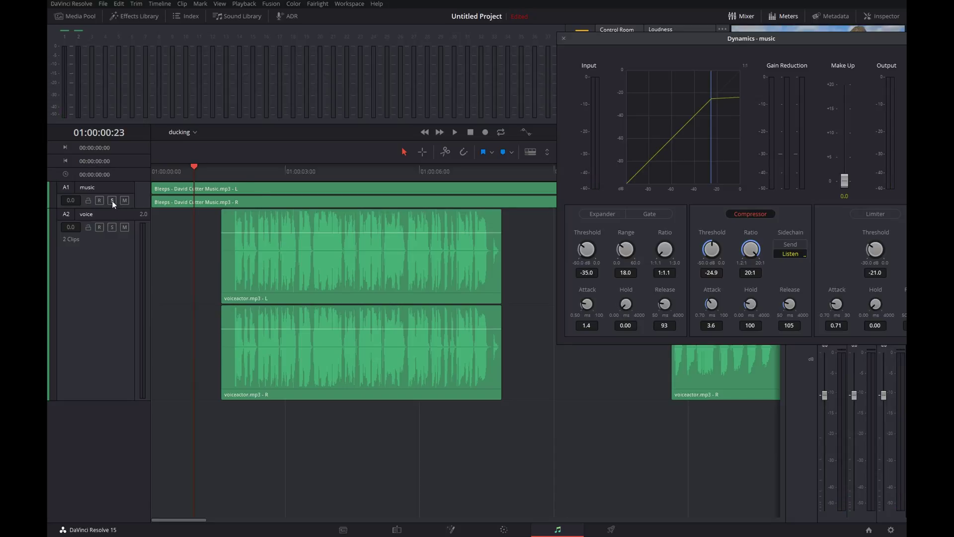
{"action": "left_click", "coordinate": [112, 200]}
{"action": "key", "text": "space"}
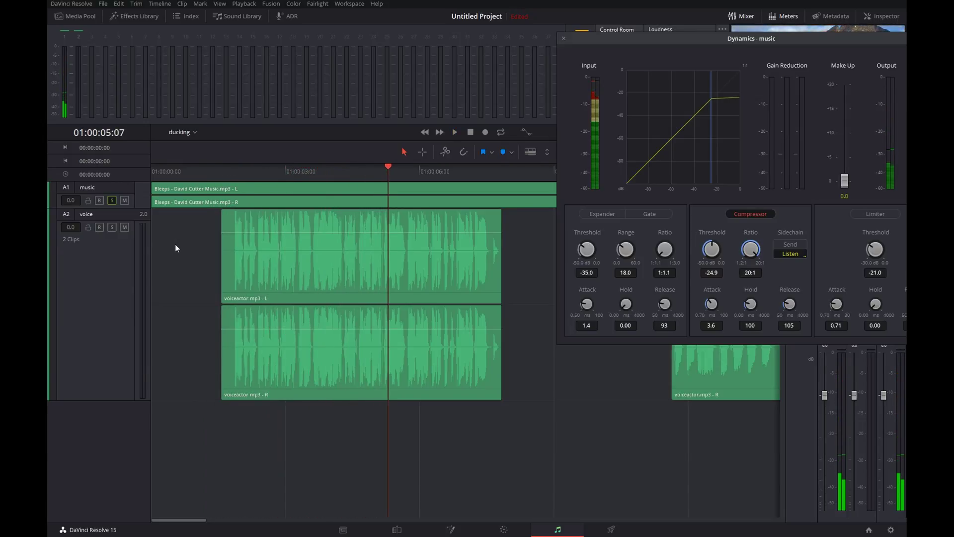
{"action": "key", "text": "space"}
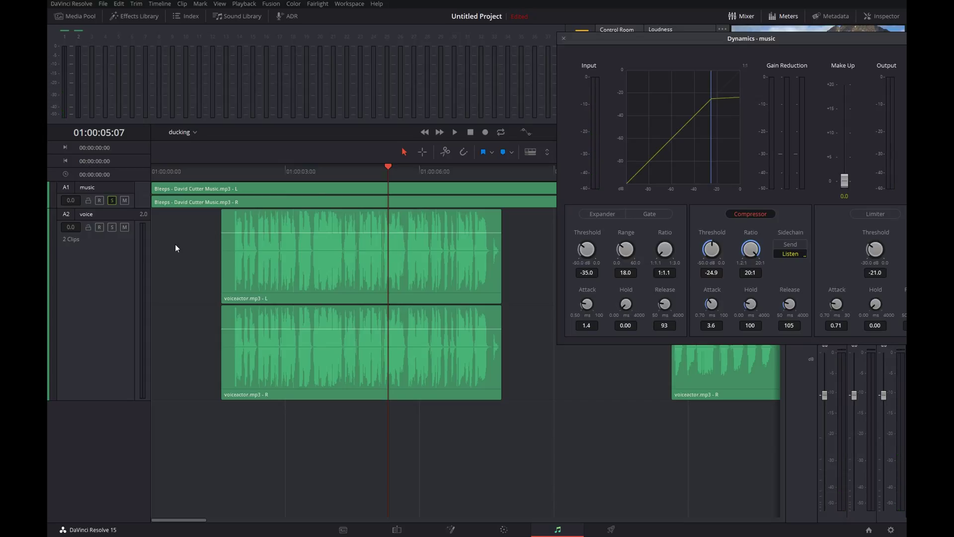
Step: Replay the music from 01:00:01:05 and park the playhead back at 01:00:01:05
{"action": "left_click", "coordinate": [205, 172]}
{"action": "key", "text": "space"}
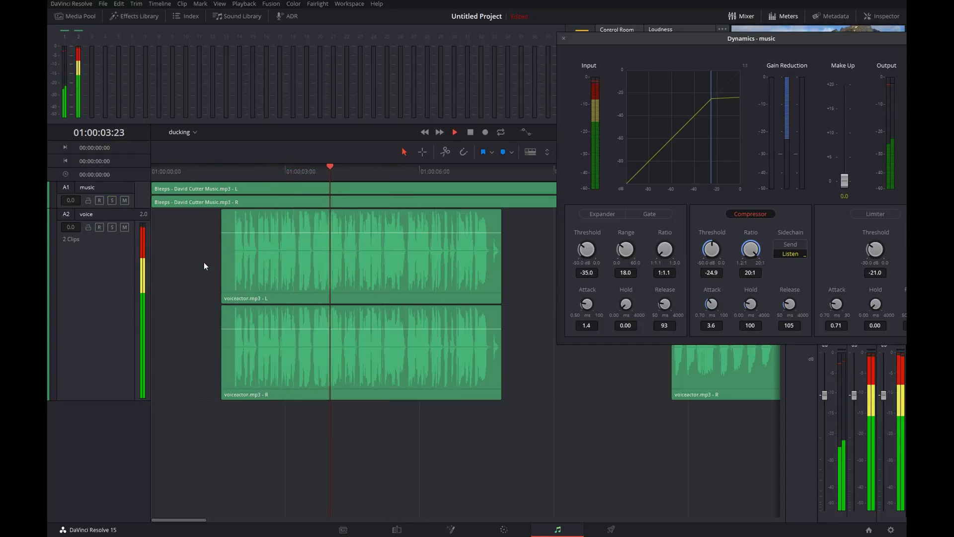
{"action": "key", "text": "space"}
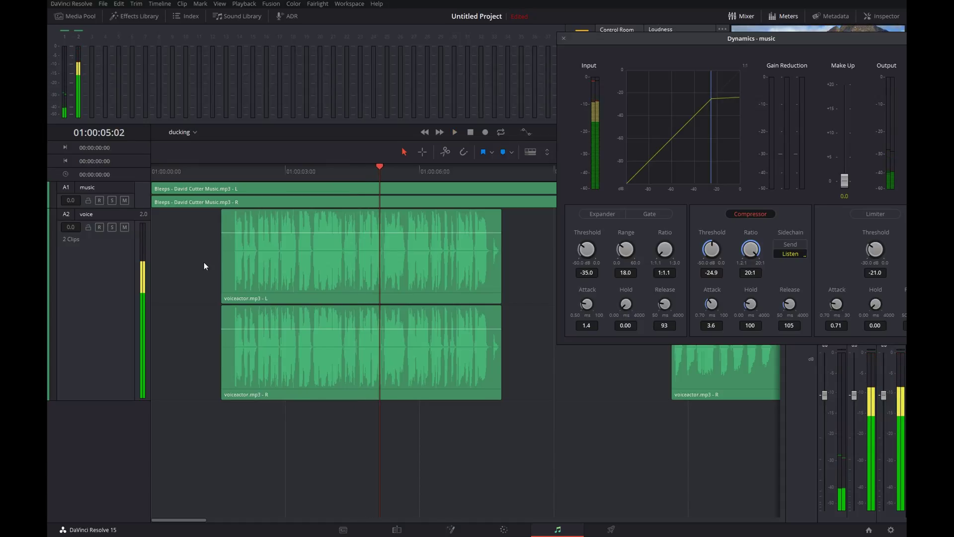
{"action": "left_click", "coordinate": [204, 169]}
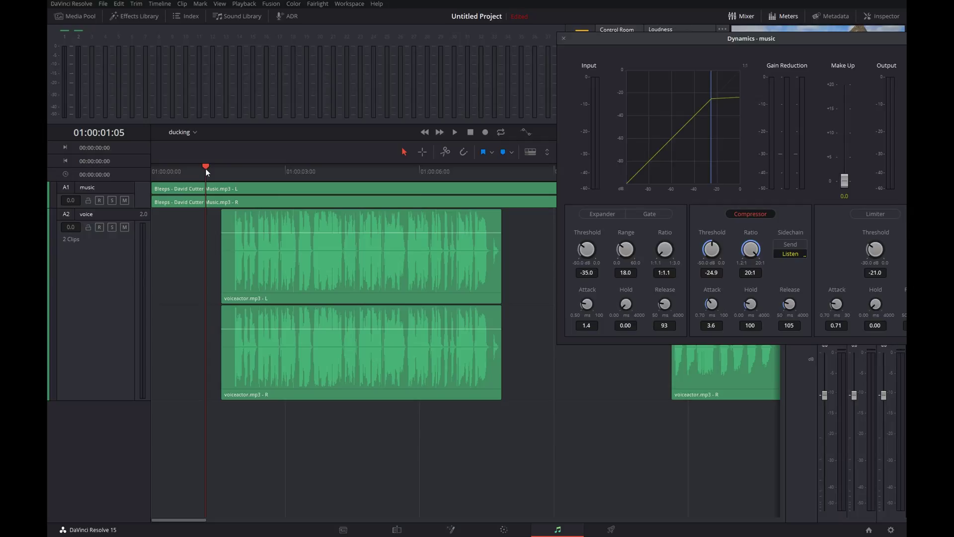
Step: Lower the second A2 voice clip's volume and play it back from 01:00:06:00
{"action": "left_click_drag", "start_coordinate": [718, 377], "coordinate": [574, 383]}
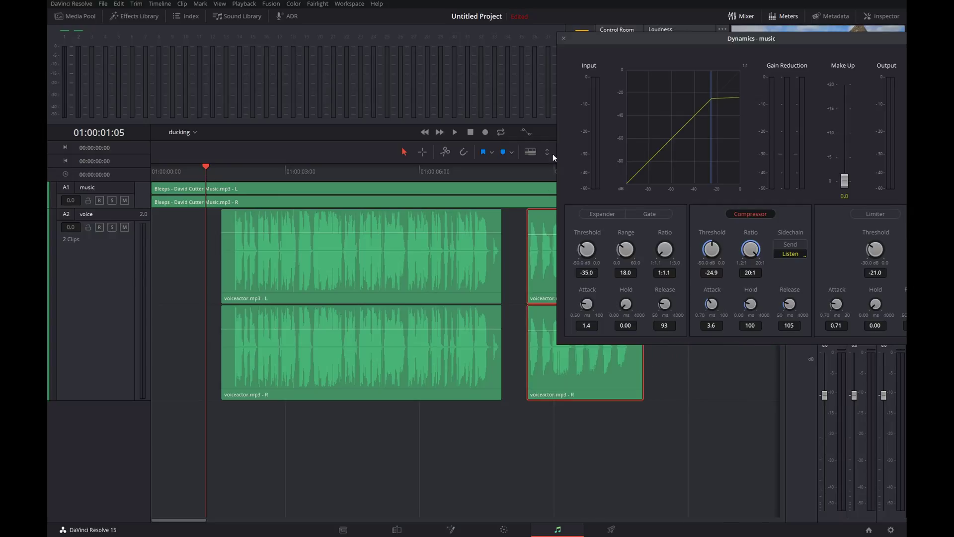
{"action": "left_click_drag", "start_coordinate": [541, 234], "coordinate": [539, 241]}
{"action": "left_click", "coordinate": [420, 172]}
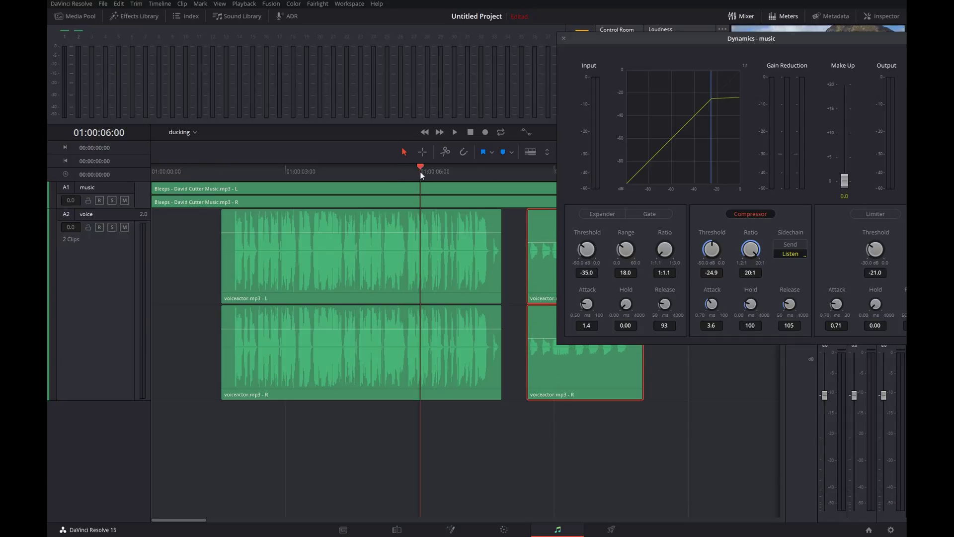
{"action": "key", "text": "space"}
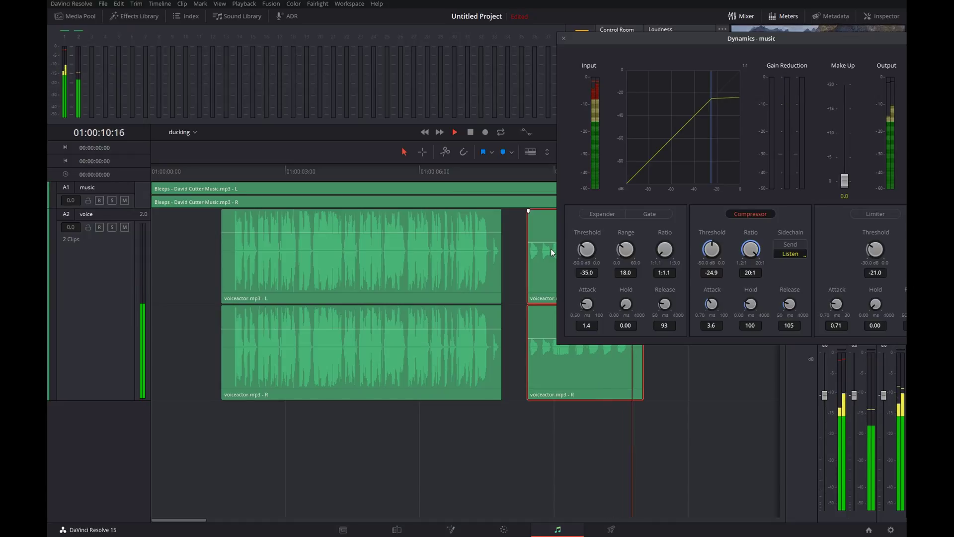
{"action": "key", "text": "space"}
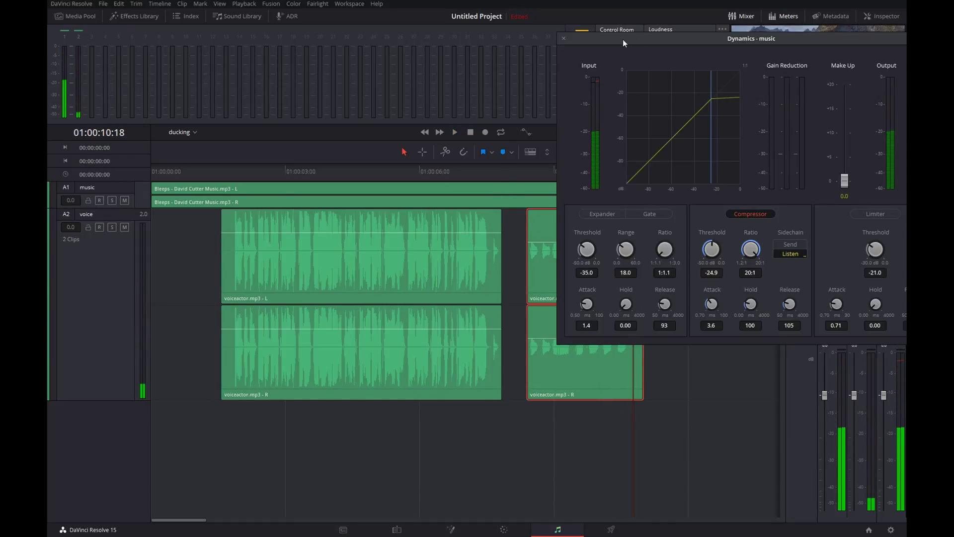
Step: Lower that voice clip's gain a little more and move the Dynamics window to reveal the mixer
{"action": "left_click_drag", "start_coordinate": [622, 40], "coordinate": [728, 34]}
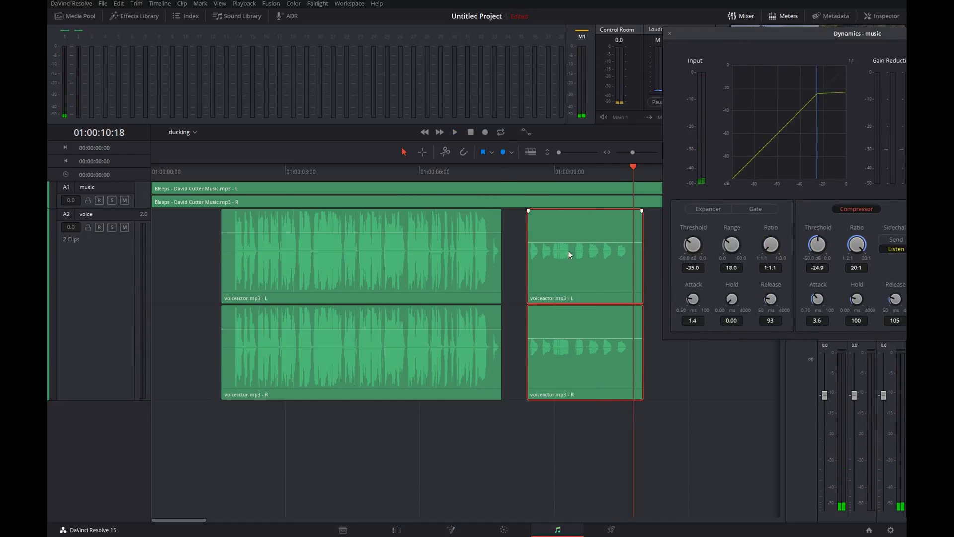
{"action": "left_click_drag", "start_coordinate": [575, 242], "coordinate": [574, 244]}
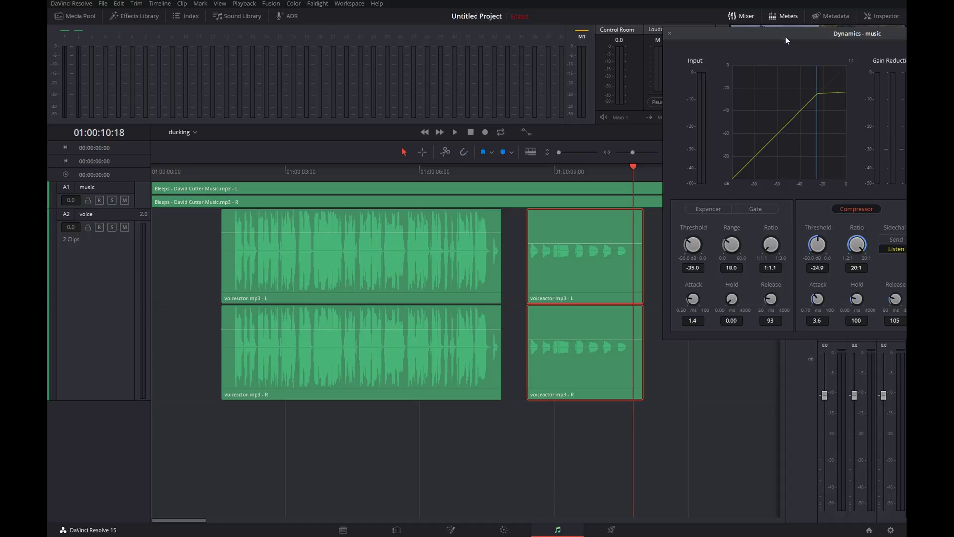
{"action": "left_click_drag", "start_coordinate": [785, 37], "coordinate": [244, 67]}
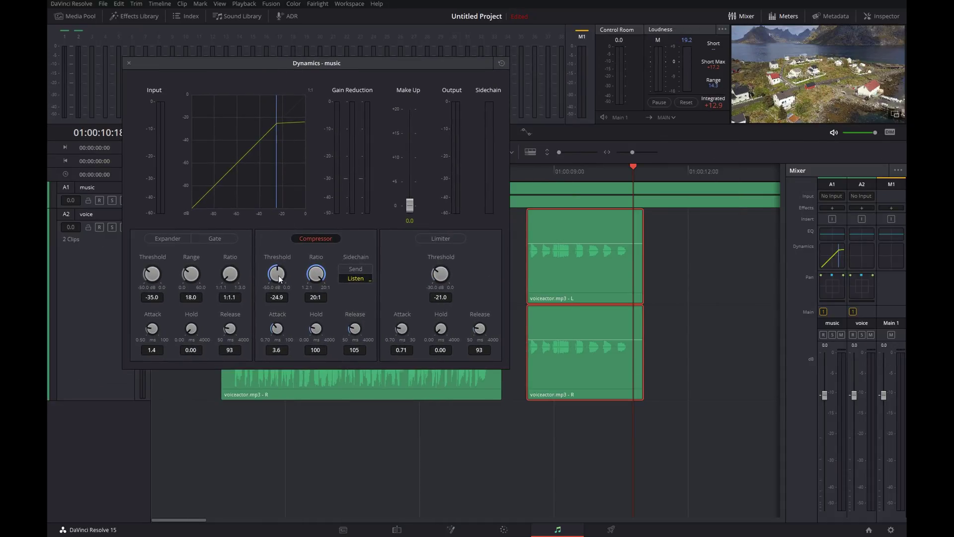
Step: Drop the music compressor threshold to -42.5 and play from the start to hear the ducking
{"action": "left_click_drag", "start_coordinate": [280, 272], "coordinate": [212, 284]}
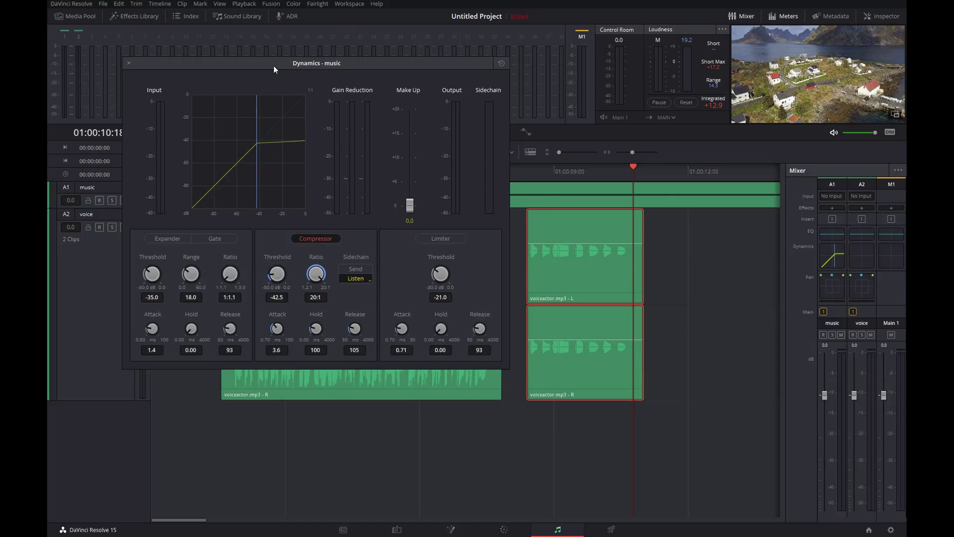
{"action": "left_click_drag", "start_coordinate": [273, 66], "coordinate": [624, 25]}
{"action": "left_click", "coordinate": [202, 168]}
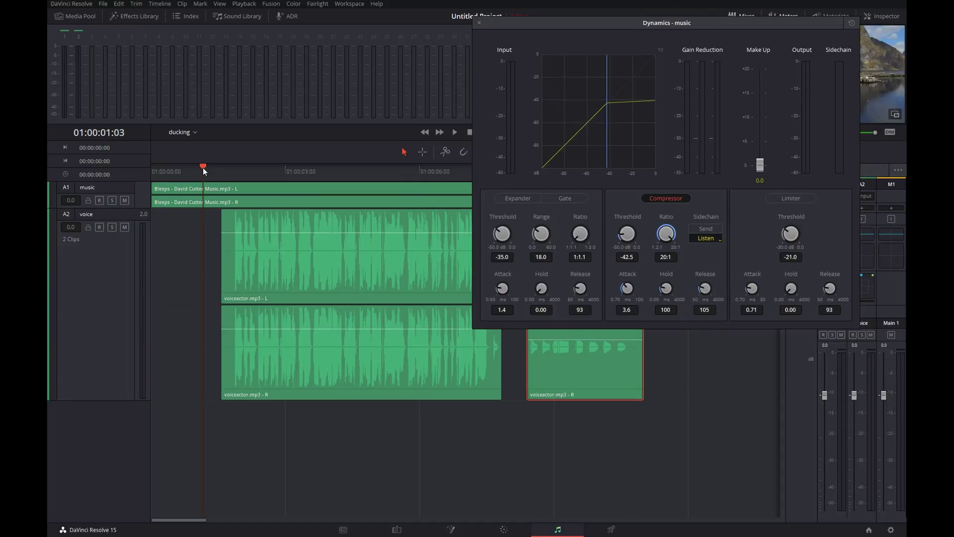
{"action": "key", "text": "space"}
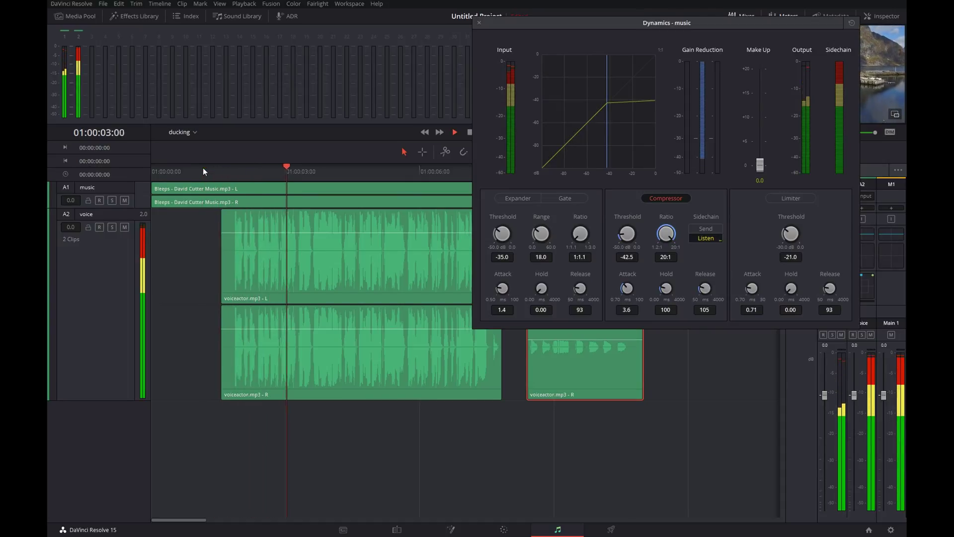
{"action": "key", "text": "space"}
{"action": "key", "text": "space"}
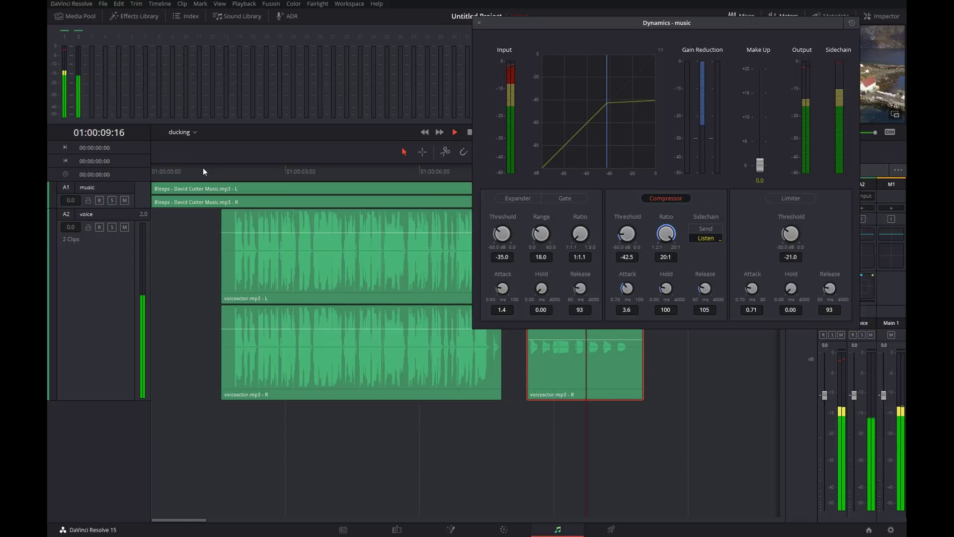
{"action": "key", "text": "space"}
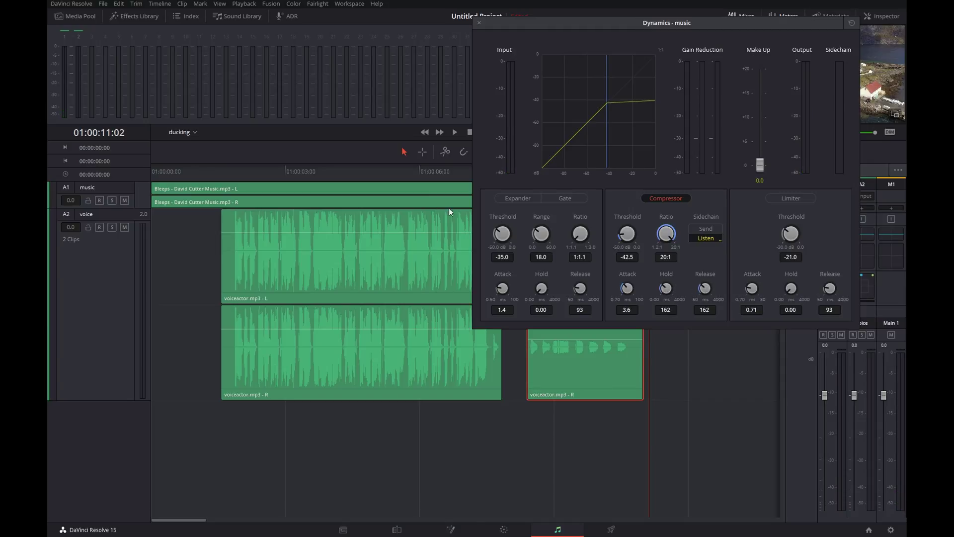
Step: Play from 01:00:06:22 to check the current ducking
{"action": "left_click", "coordinate": [462, 170]}
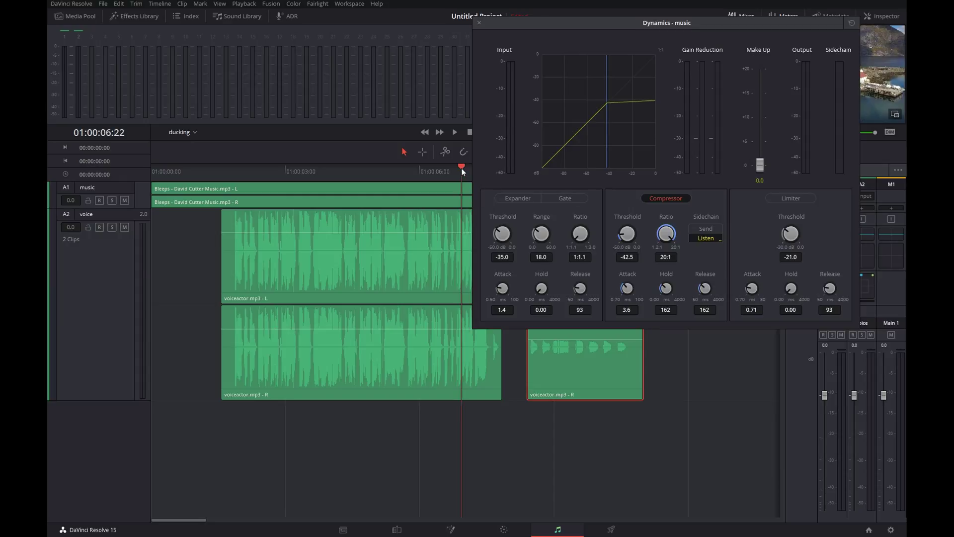
{"action": "key", "text": "space"}
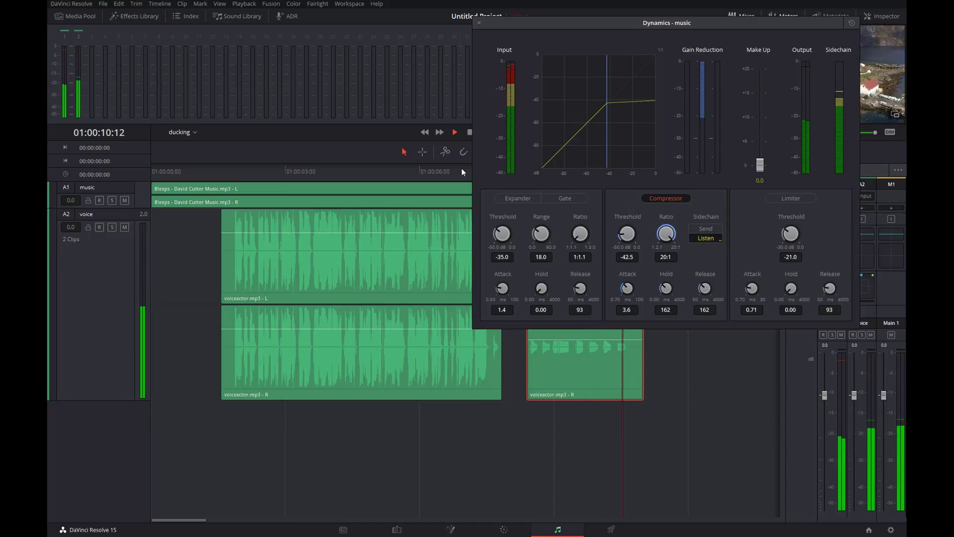
{"action": "key", "text": "space"}
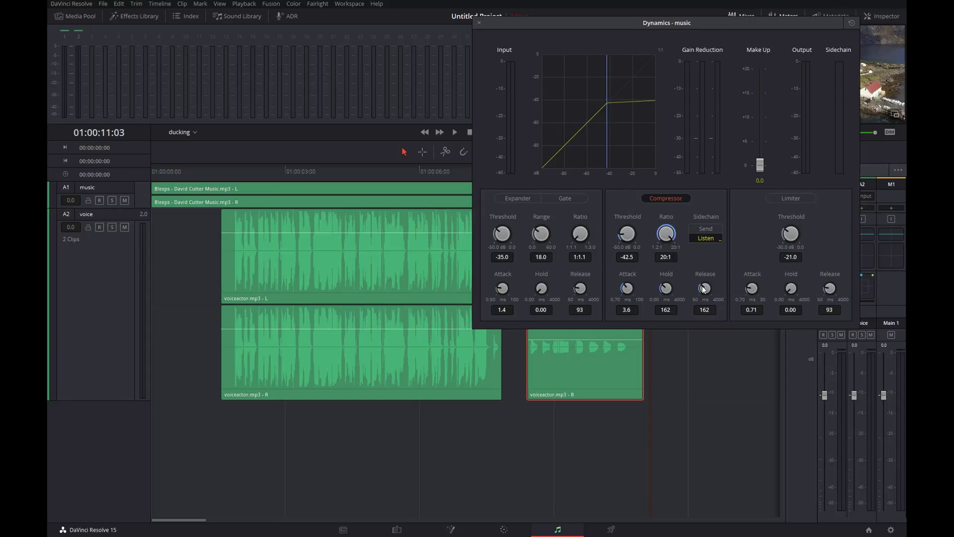
Step: Raise compressor hold to 300 ms and release to 332 ms, audition from 01:00:06:14, and reveal the mixer
{"action": "left_click_drag", "start_coordinate": [703, 289], "coordinate": [674, 291]}
{"action": "left_click", "coordinate": [447, 169]}
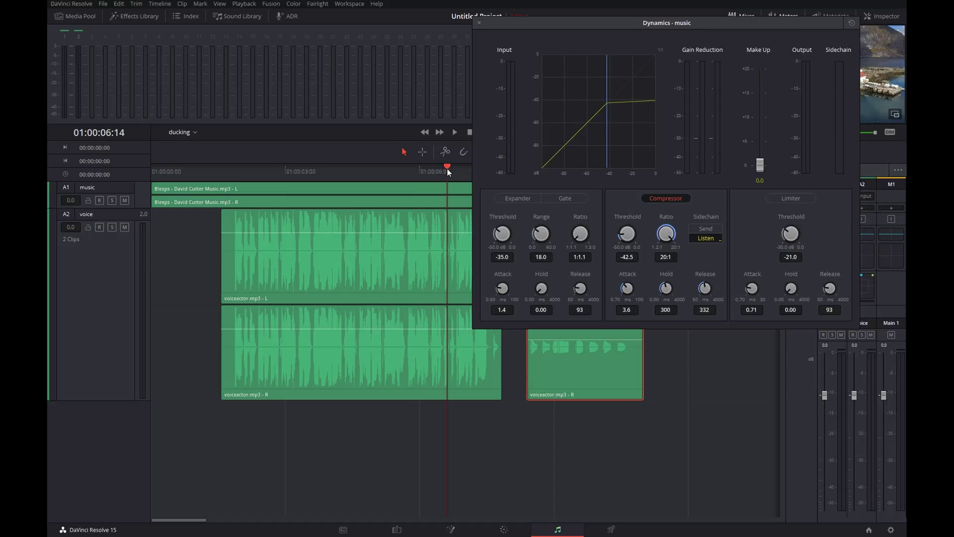
{"action": "key", "text": "space"}
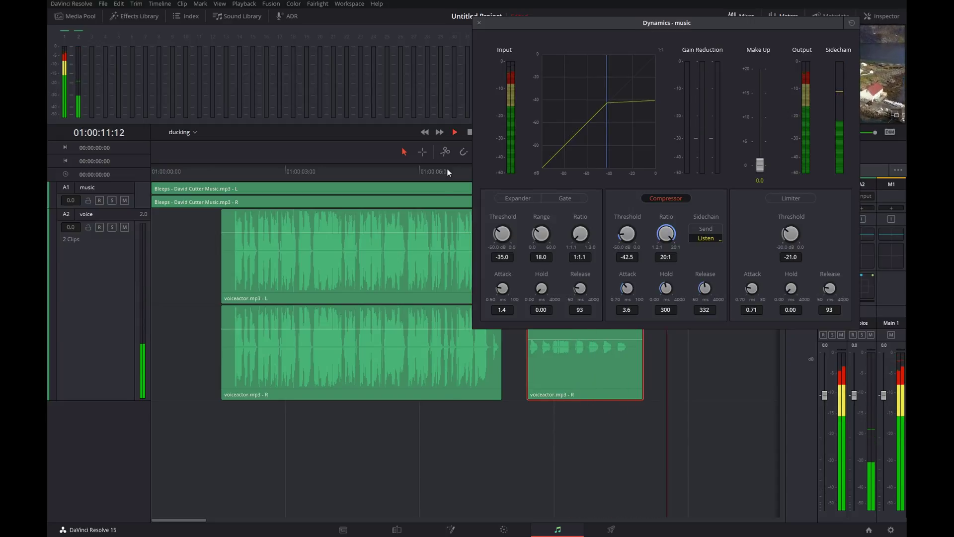
{"action": "key", "text": "space"}
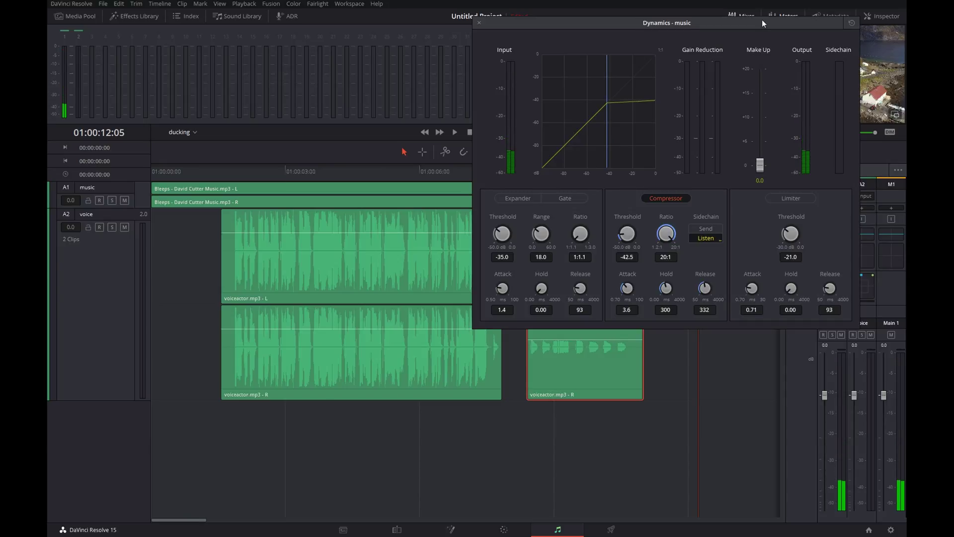
{"action": "left_click_drag", "start_coordinate": [761, 20], "coordinate": [442, 49]}
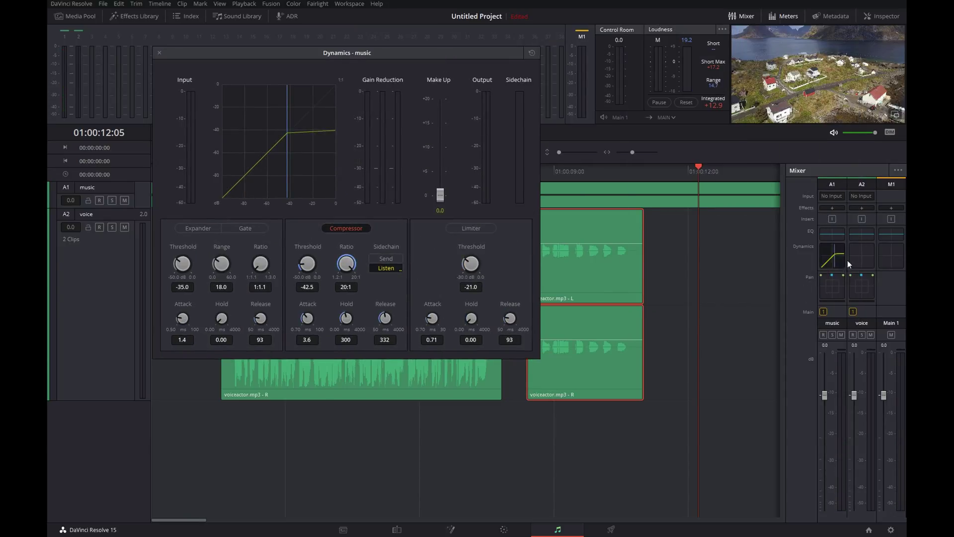
{"action": "double_click", "coordinate": [855, 250]}
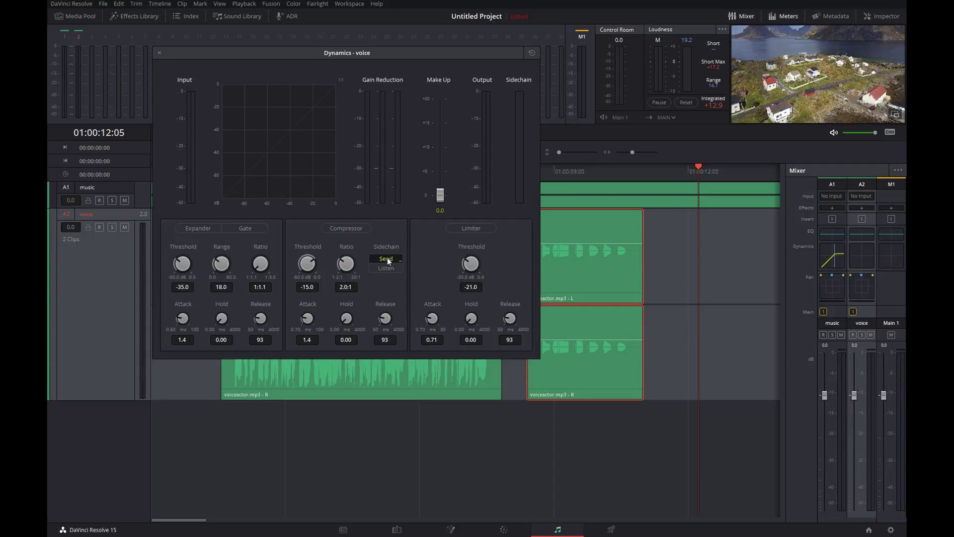
{"action": "double_click", "coordinate": [829, 251]}
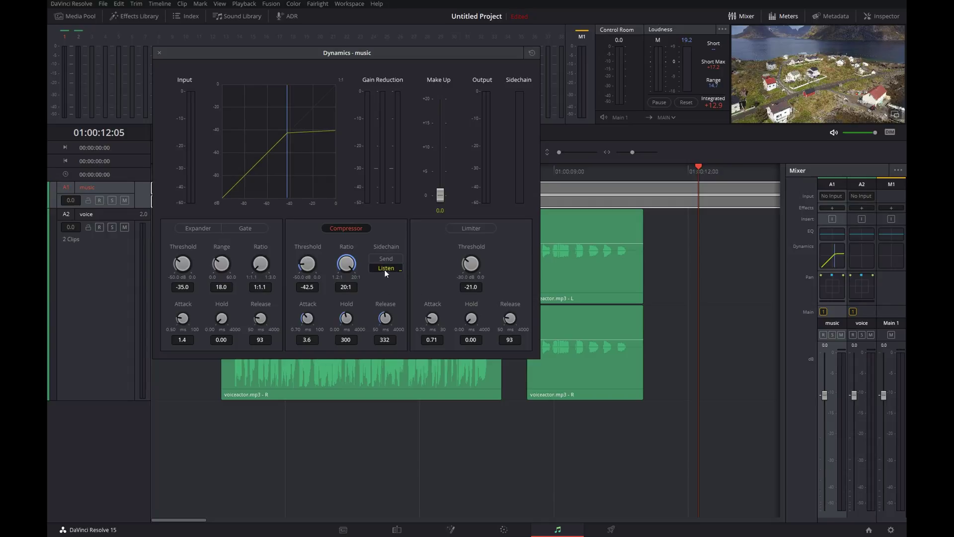
{"action": "left_click", "coordinate": [347, 227]}
{"action": "left_click", "coordinate": [347, 227]}
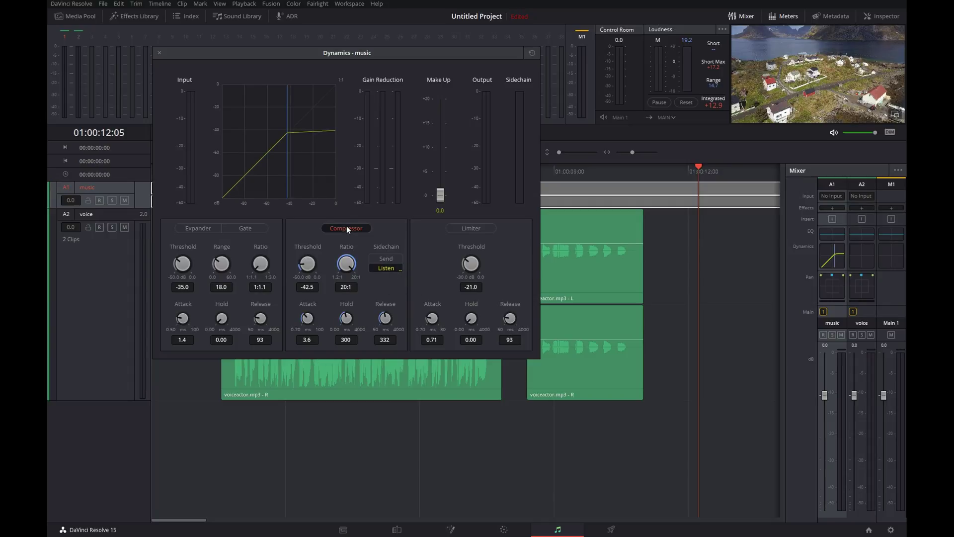